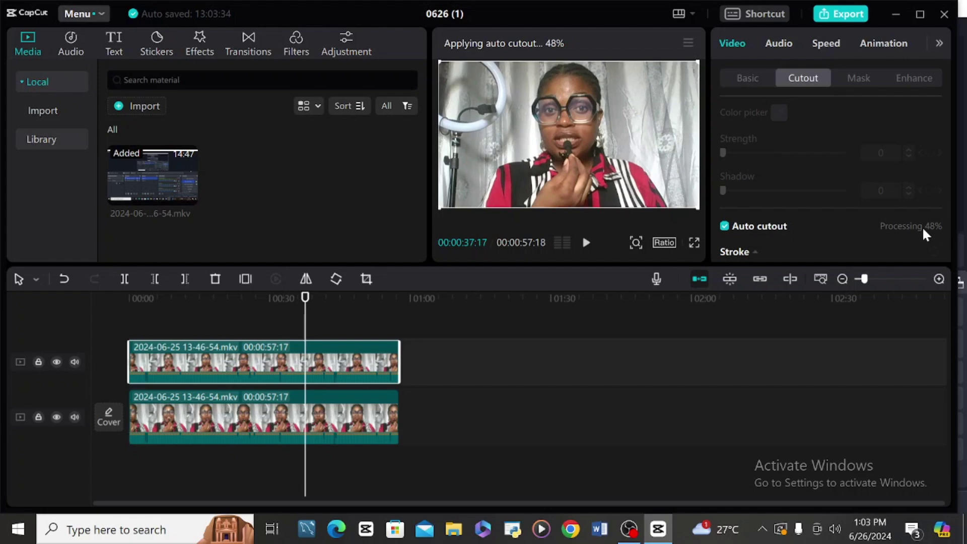
Step: Try shifting the cutout clip over the lower clip in the preview, and undo the move
scroll(923, 226, down, 2)
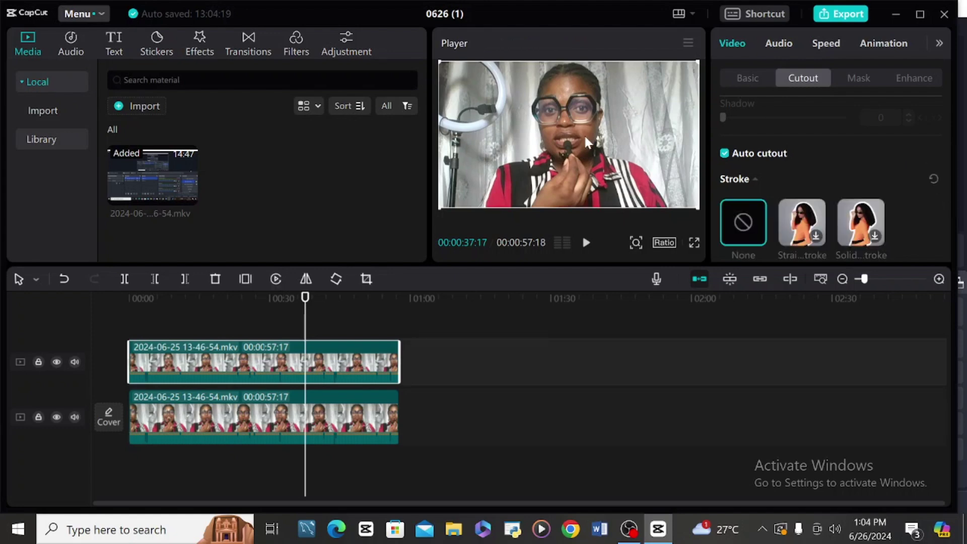
drag(585, 134, 593, 141)
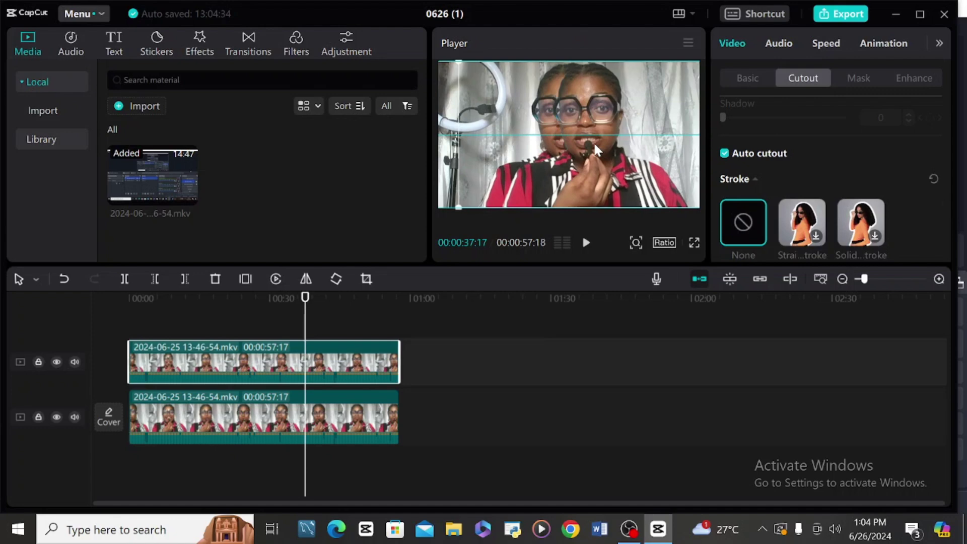
key(ctrl+z)
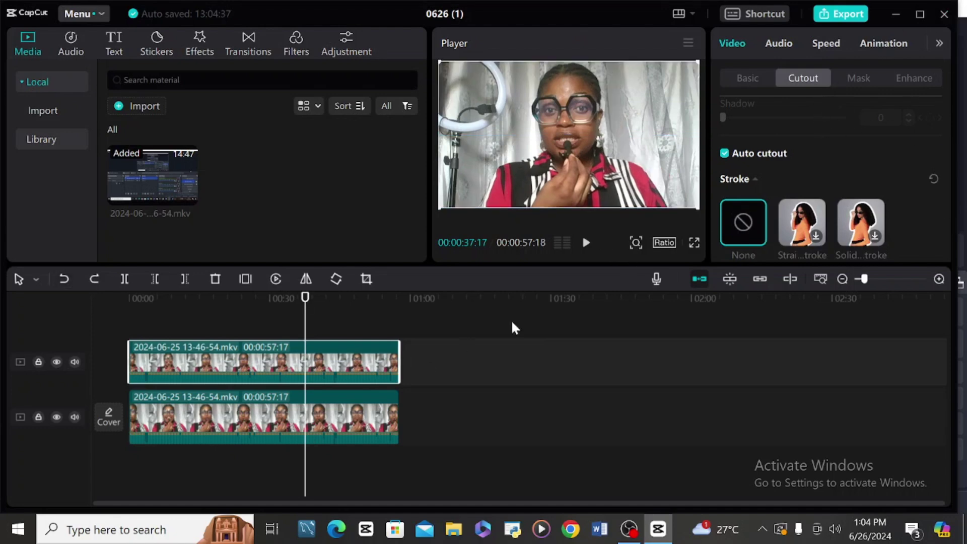
Step: Turn on Face enhancement for the upper clip and set Smooth to 5, Brighten to 0 and White teeth to 85
click(915, 80)
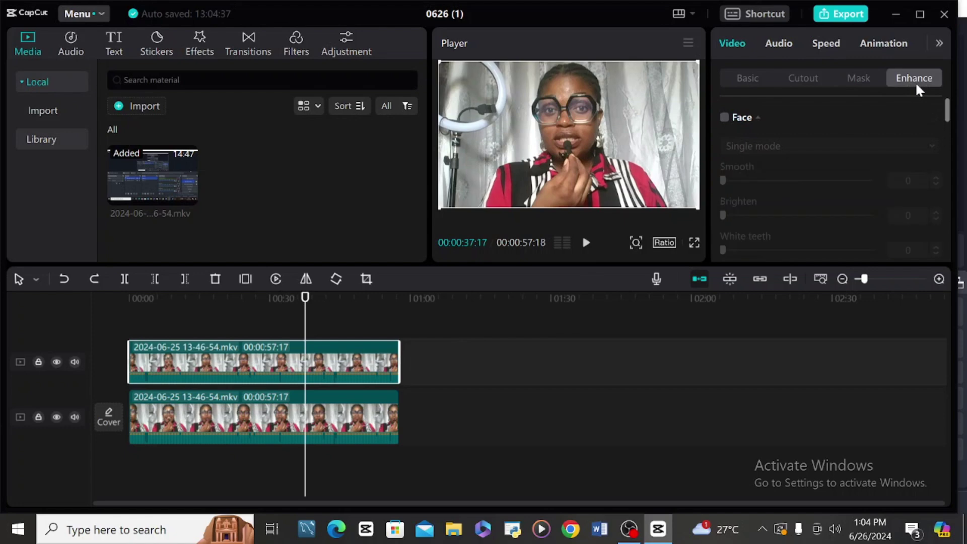
click(725, 117)
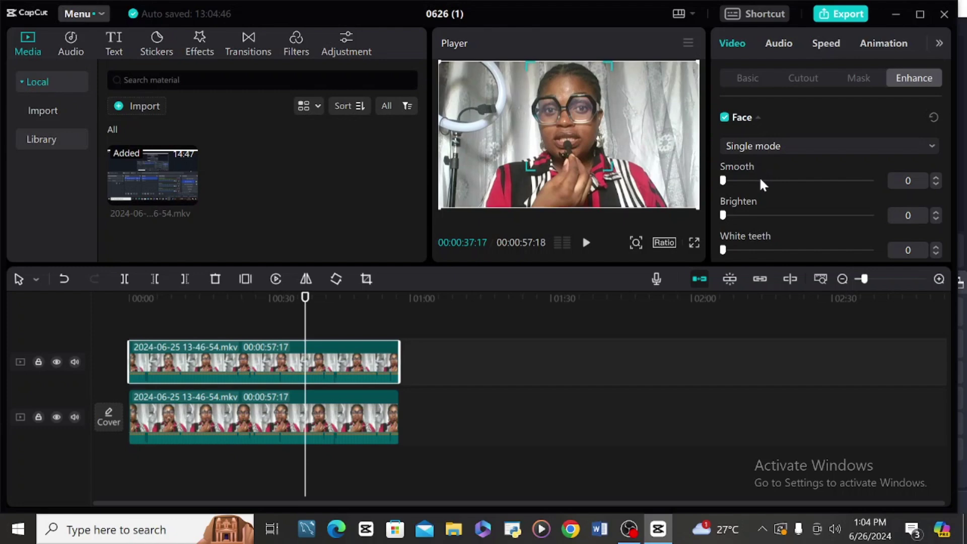
click(729, 180)
click(937, 177)
click(843, 215)
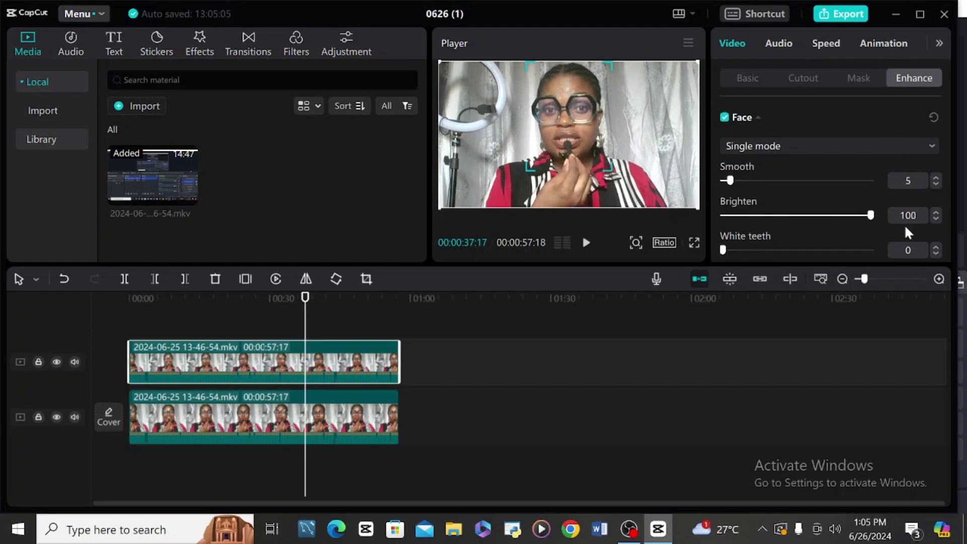
click(848, 228)
drag(849, 229, 845, 233)
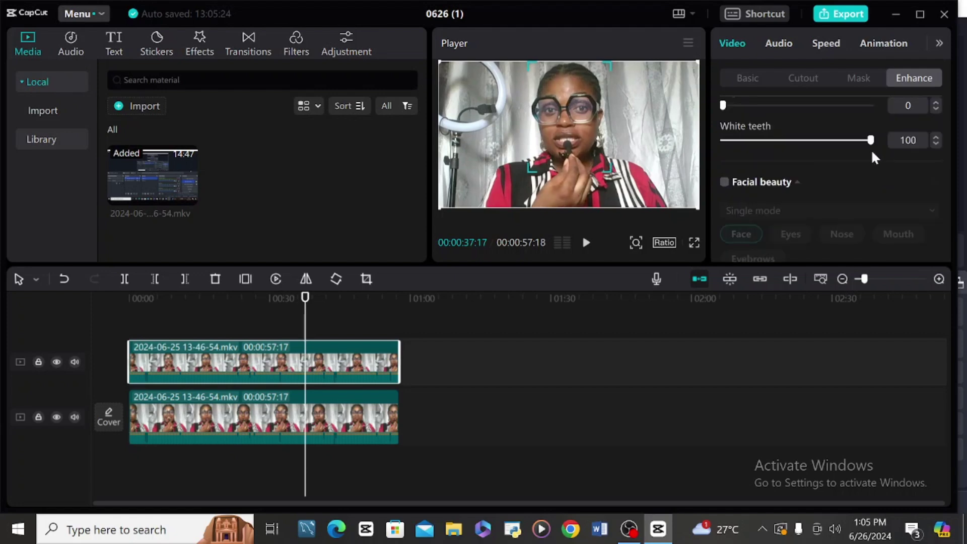
drag(872, 152, 850, 155)
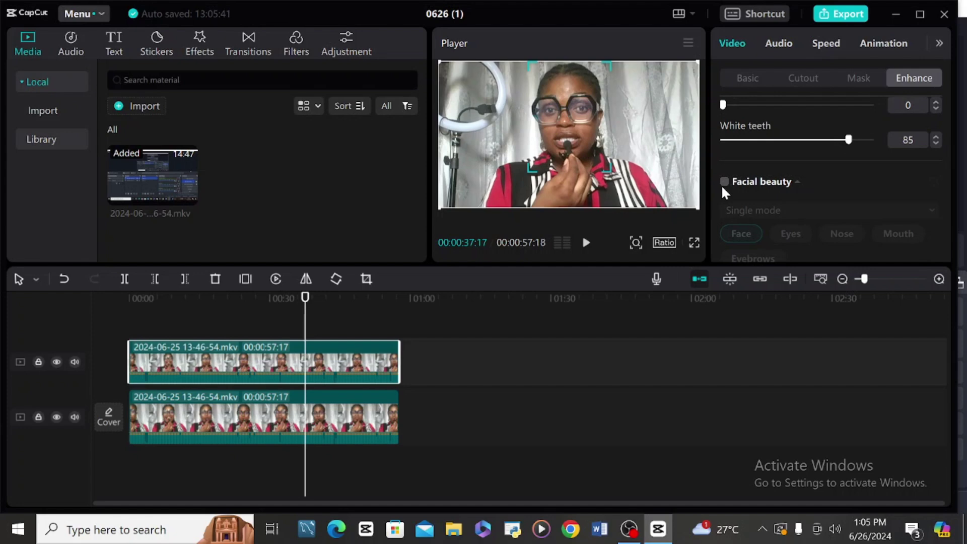
Step: Turn on Facial beauty for the upper clip, set Slim to 5 and slightly increase Chin Length
click(725, 183)
scroll(806, 203, down, 3)
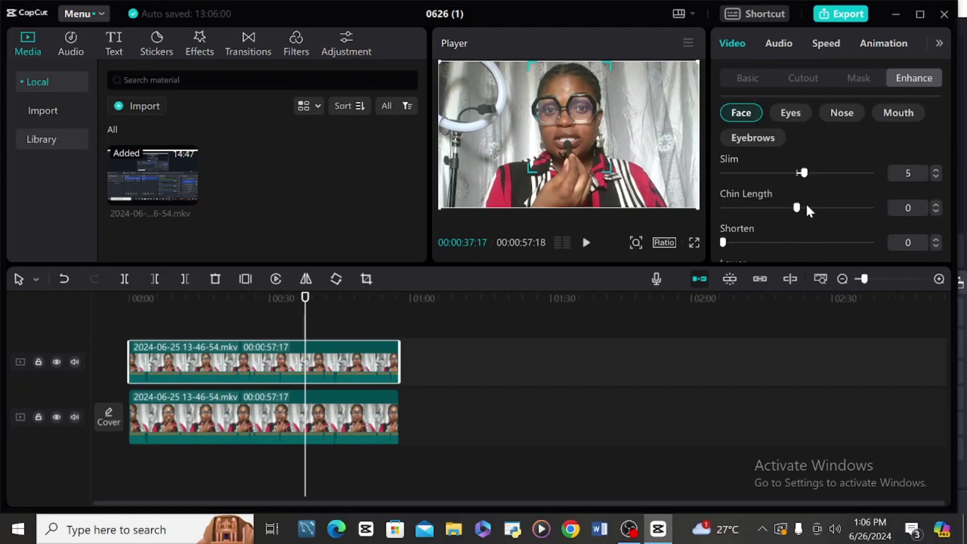
click(936, 204)
click(936, 204)
click(937, 205)
click(936, 205)
click(936, 204)
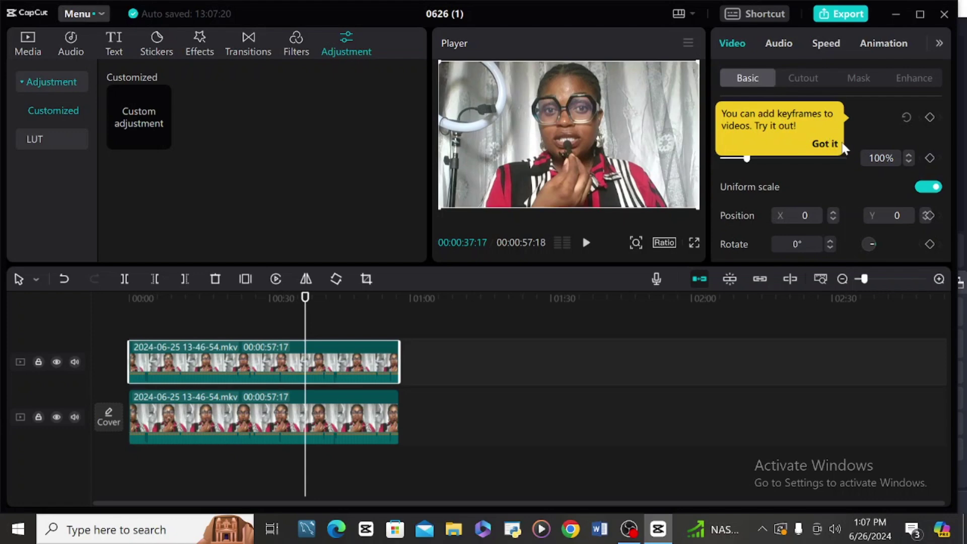
Step: Dismiss the keyframe tip and raise the upper clip's scale to 126%
click(836, 144)
double_click(909, 155)
double_click(909, 154)
double_click(909, 155)
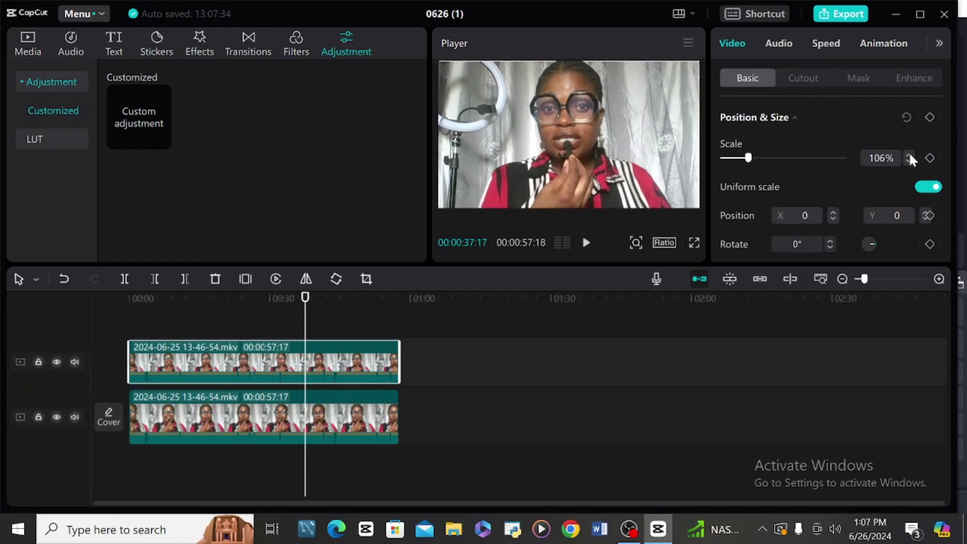
double_click(910, 154)
double_click(909, 155)
double_click(909, 155)
double_click(910, 155)
double_click(909, 155)
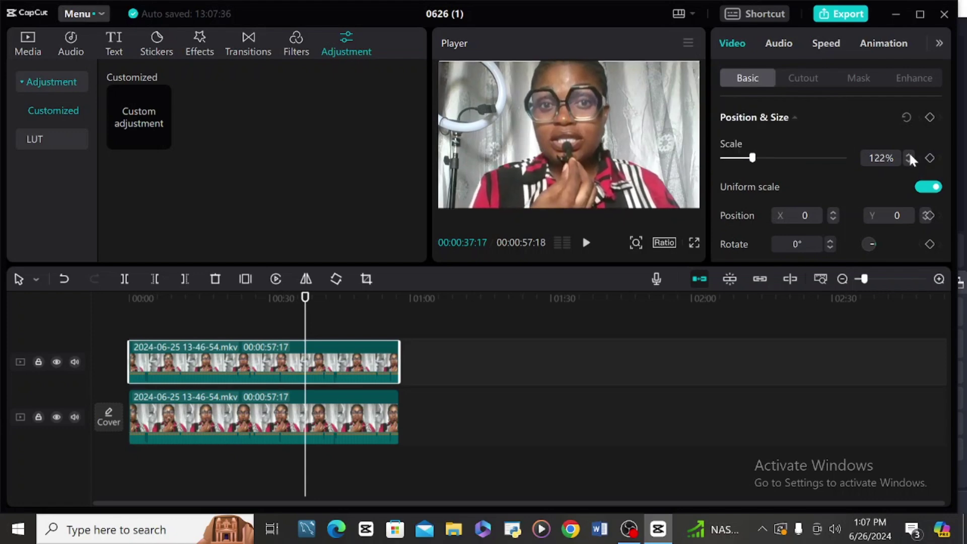
double_click(910, 155)
double_click(910, 155)
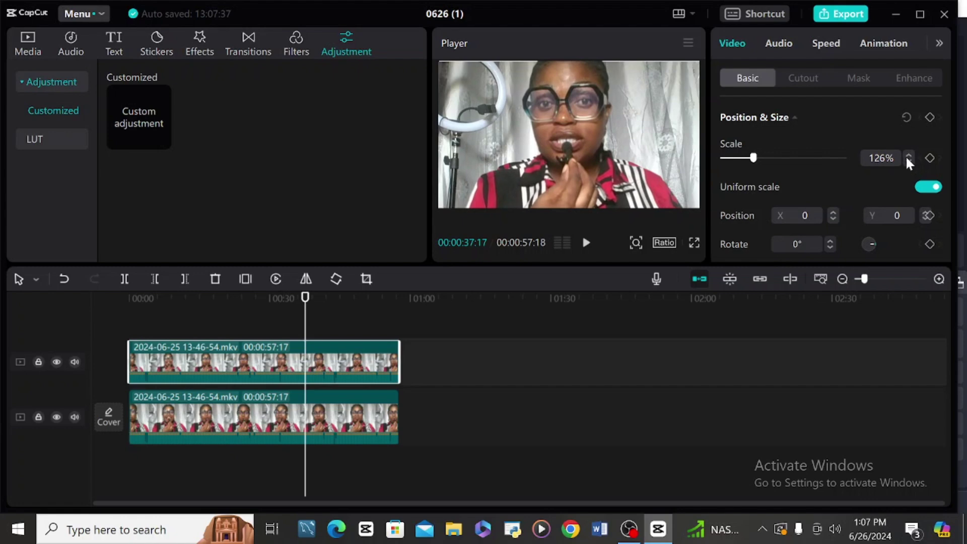
Step: Set the upper clip's scale to 101%
click(909, 161)
double_click(909, 161)
click(909, 161)
double_click(909, 162)
double_click(909, 161)
click(909, 161)
double_click(909, 161)
double_click(909, 161)
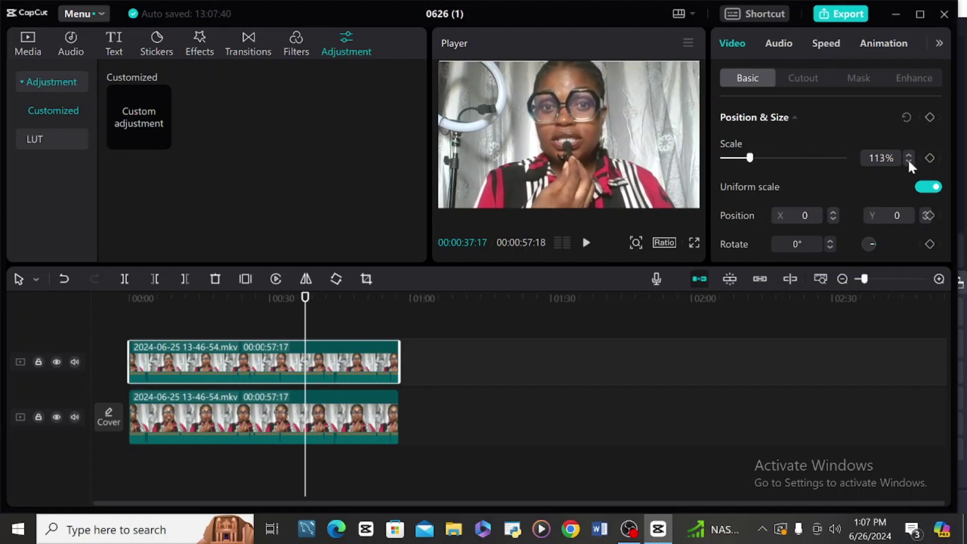
double_click(909, 161)
double_click(909, 161)
double_click(909, 161)
click(909, 162)
double_click(909, 161)
double_click(910, 161)
click(909, 161)
scroll(945, 156, down, 1)
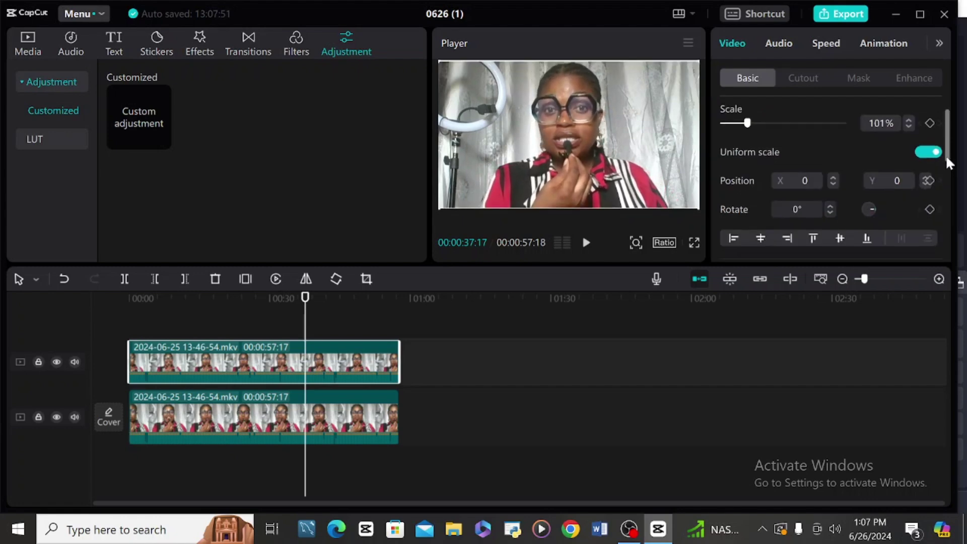
Step: Turn on Relight for the upper clip and apply the warm light preset from the Facial category
drag(946, 156, 941, 183)
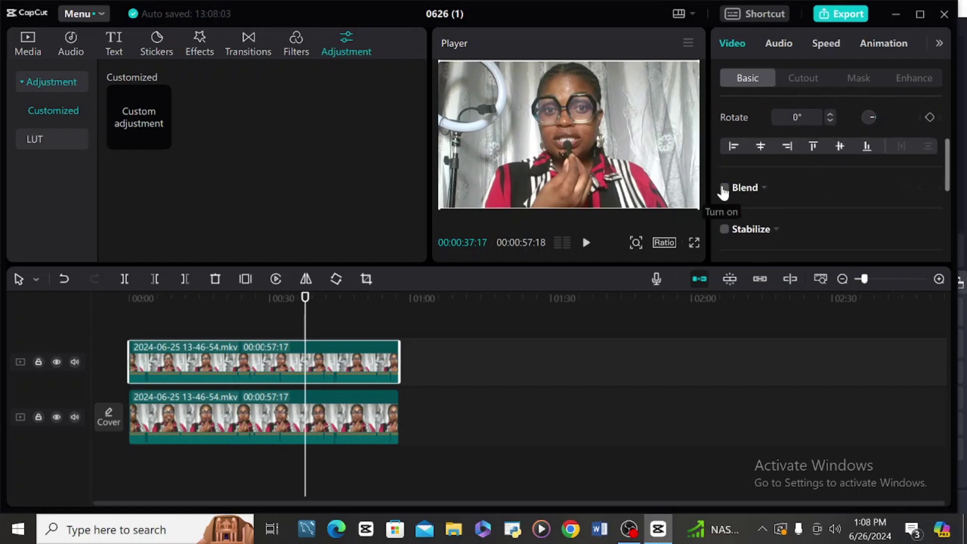
drag(948, 168, 950, 214)
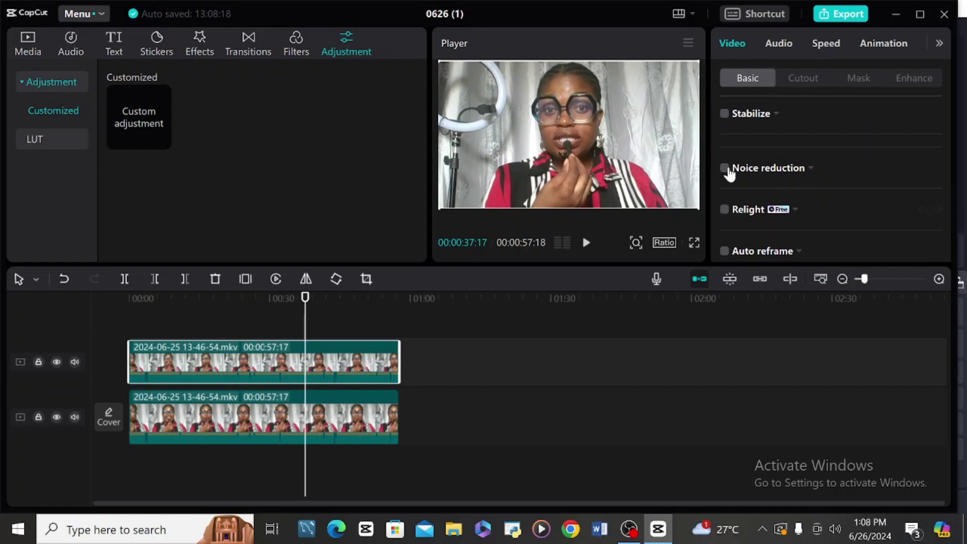
click(724, 209)
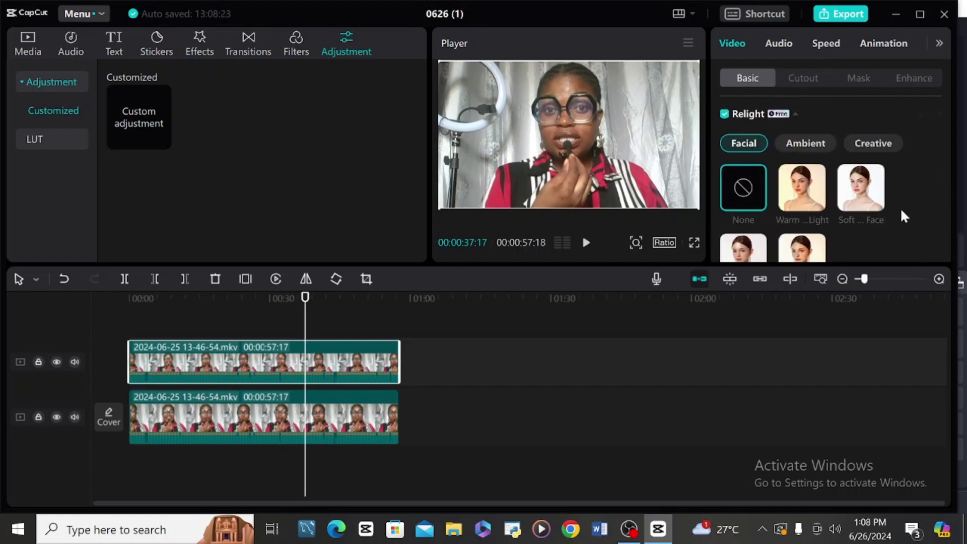
click(793, 180)
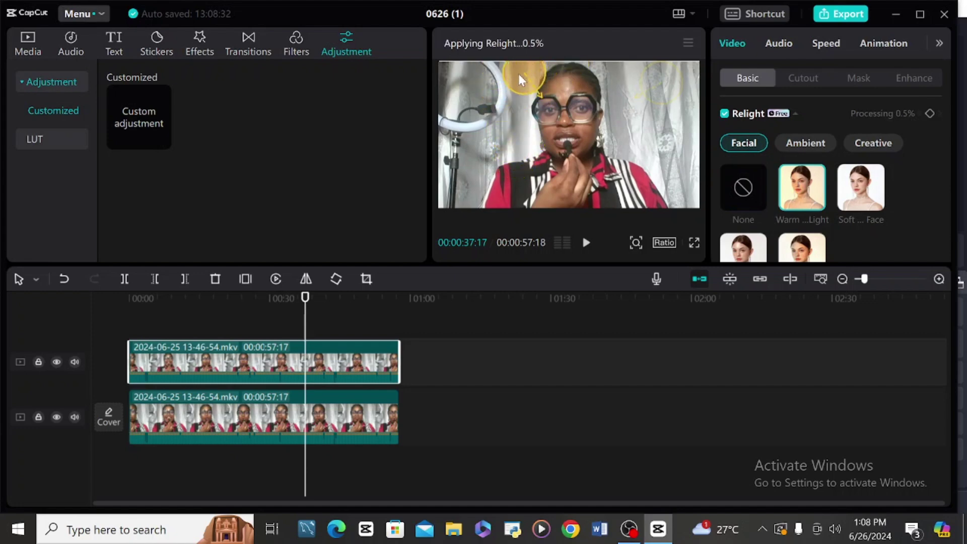
scroll(809, 230, down, 1)
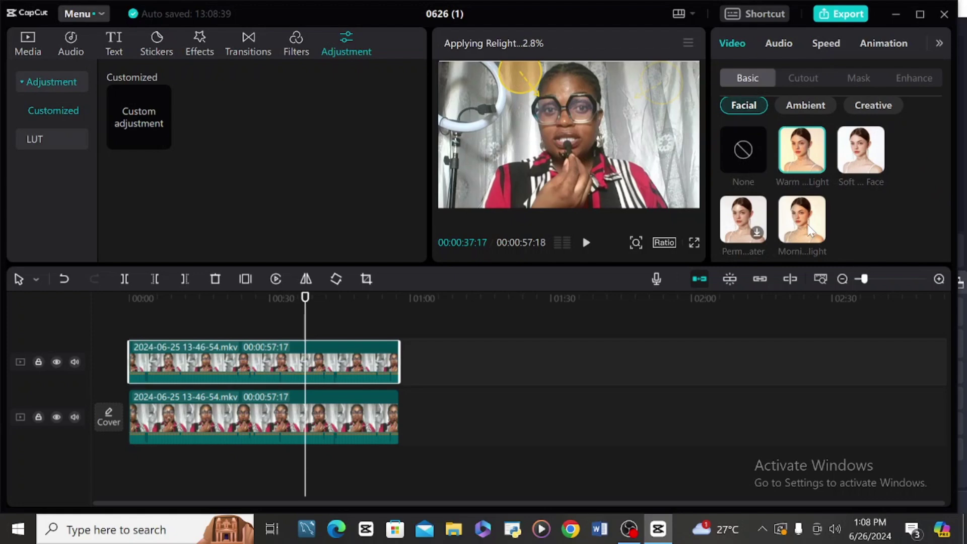
click(810, 229)
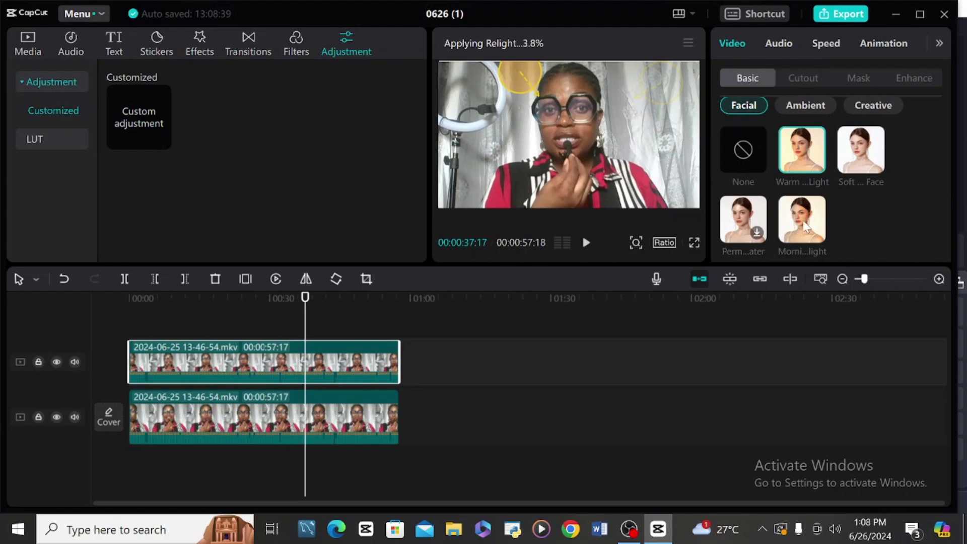
click(801, 149)
Step: Set the type of Relight's Light 1 to Point
drag(947, 180, 947, 194)
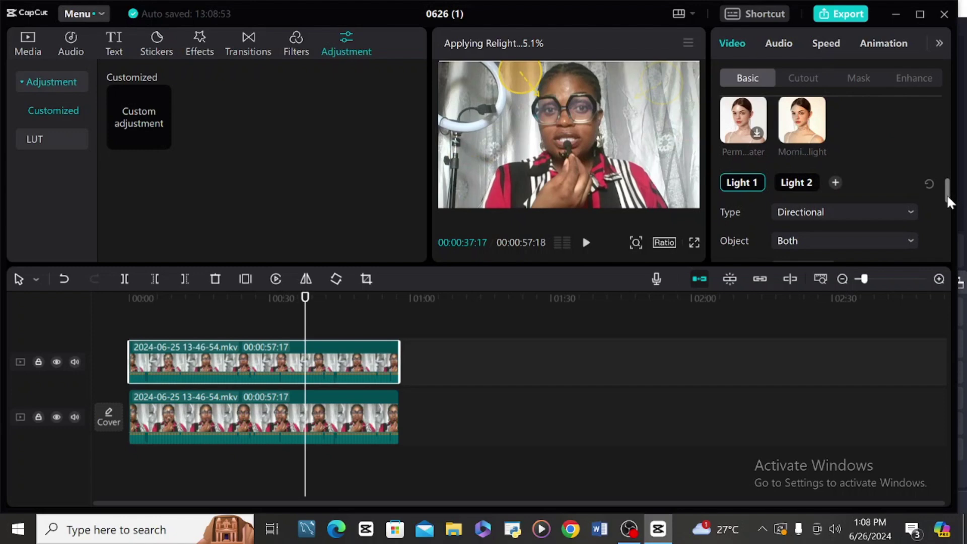
click(817, 210)
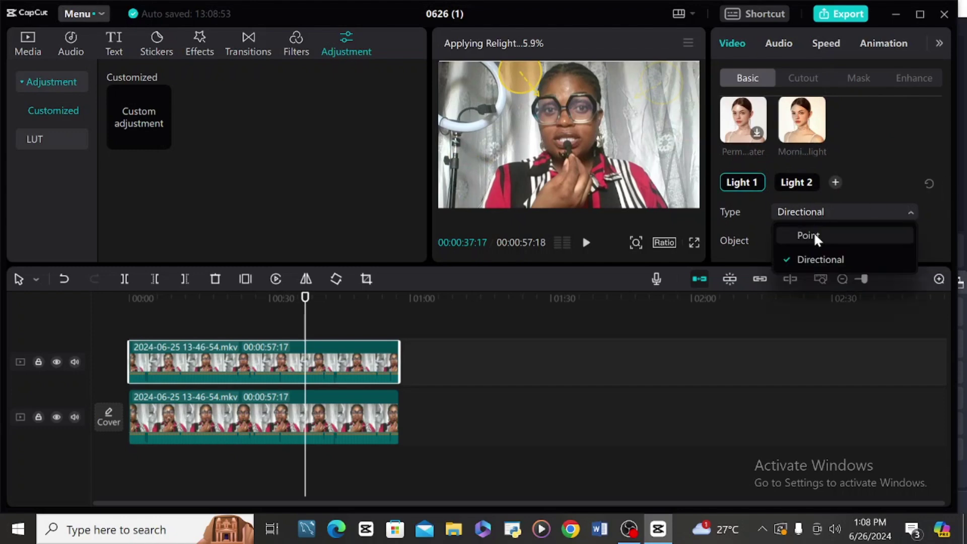
click(805, 232)
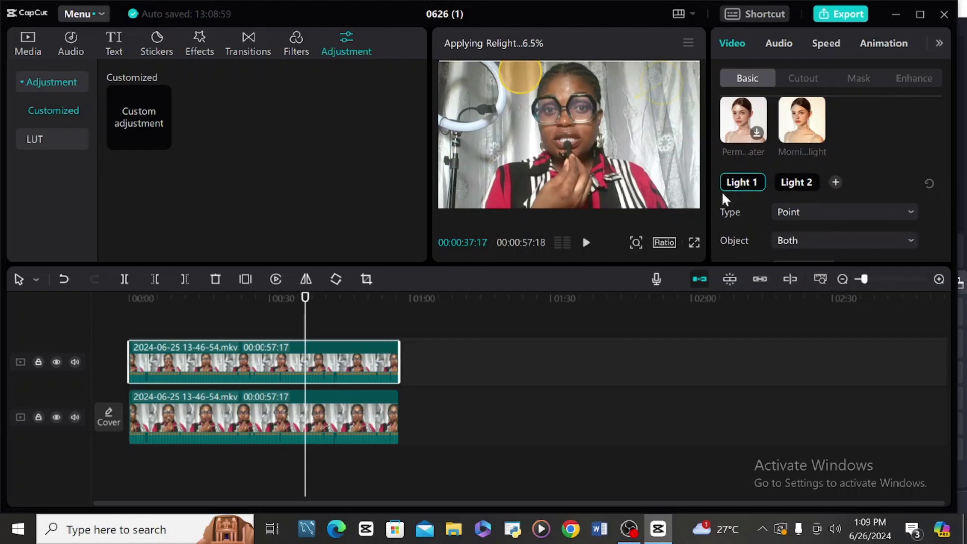
Step: Place Light 1 above the subject's head as a Directional light and set its Object to People
drag(543, 82, 575, 76)
scroll(945, 204, down, 2)
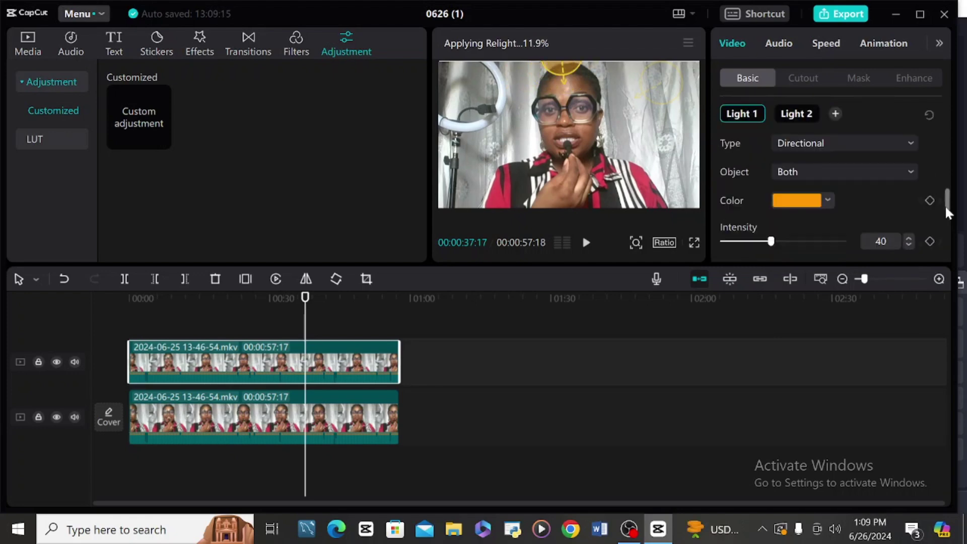
click(890, 170)
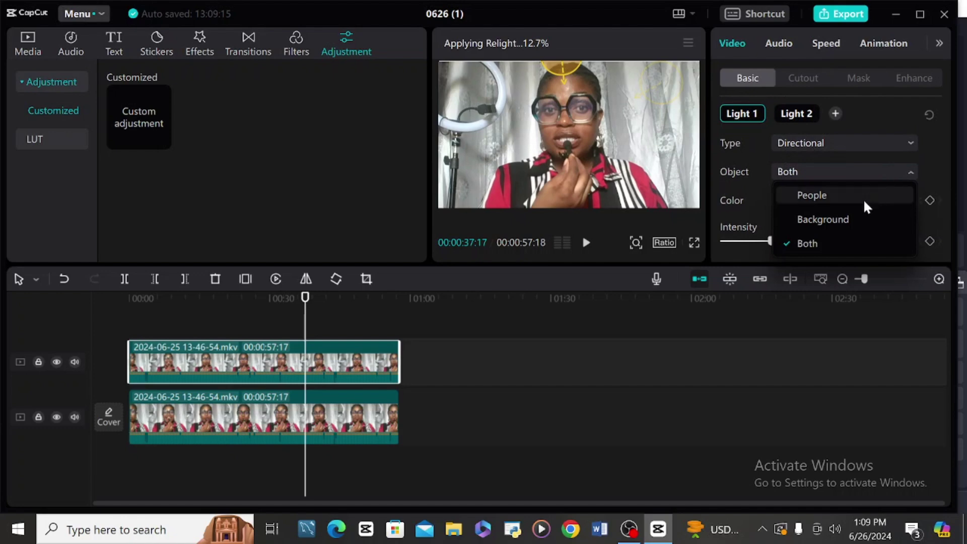
click(821, 197)
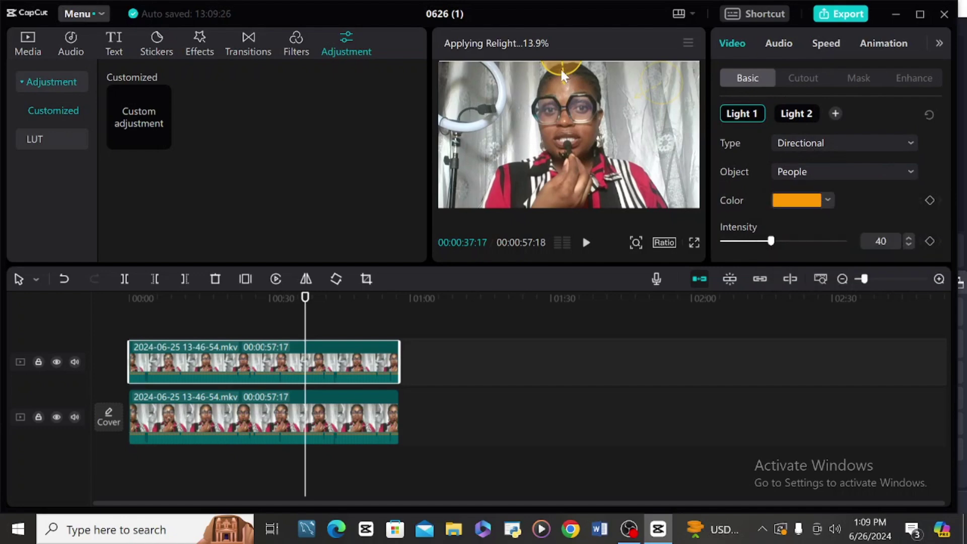
Step: Move Light 1 to about X -250, Y 1101 and set its Intensity to 92, Radius to 56 and Distance to 100
drag(564, 71, 496, 75)
drag(771, 241, 835, 242)
scroll(795, 196, down, 2)
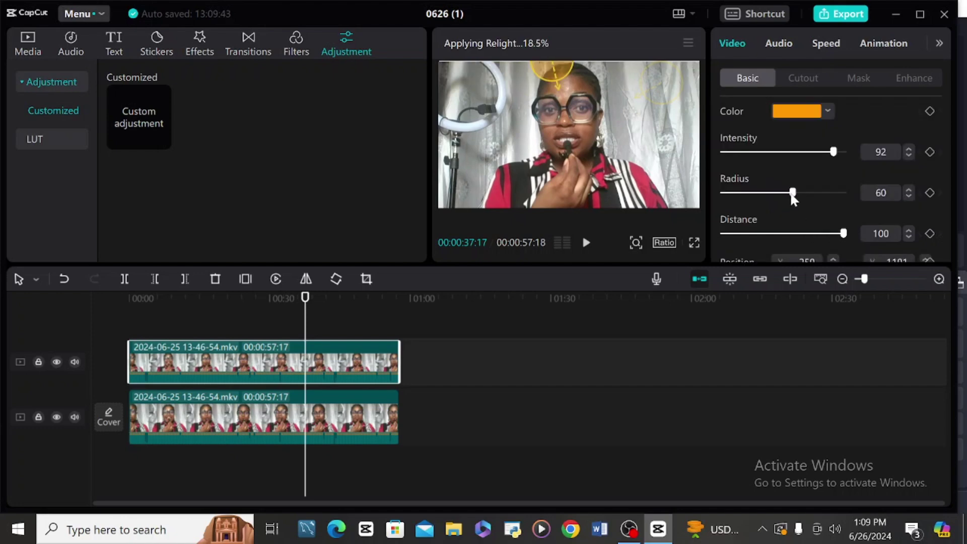
mouse_move(795, 193)
mouse_down()
mouse_move(833, 195)
mouse_move(767, 207)
mouse_move(788, 196)
mouse_up()
drag(807, 250, 863, 251)
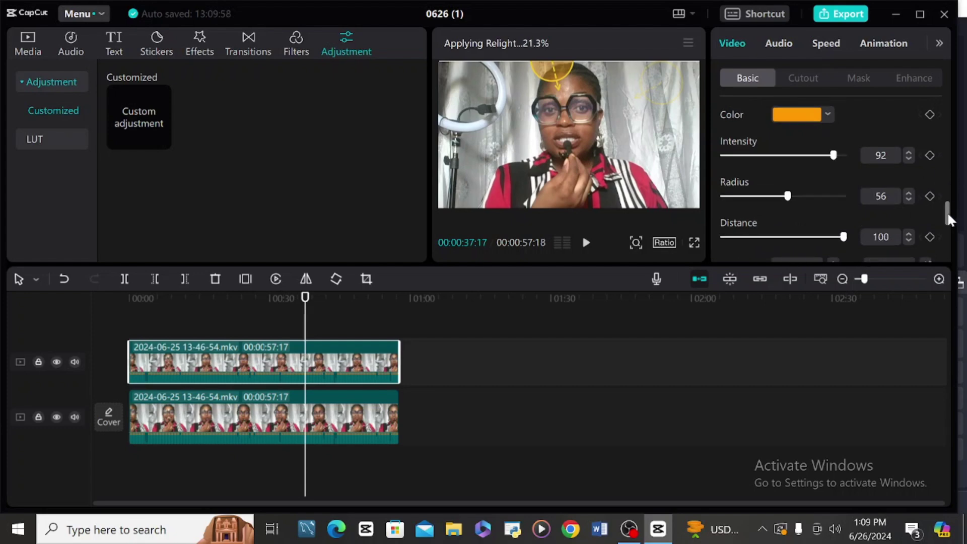
Step: Set the Relight Highlights to 28 and Brightness to 100
drag(947, 211, 945, 222)
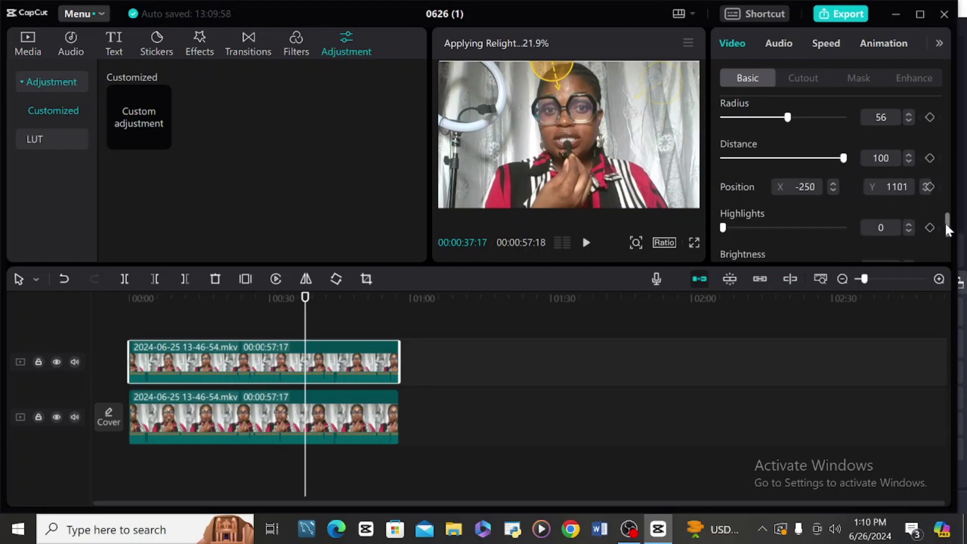
click(910, 225)
click(909, 225)
click(910, 224)
click(909, 224)
click(909, 225)
click(910, 224)
click(910, 225)
click(910, 224)
click(909, 224)
click(909, 225)
click(910, 224)
click(909, 224)
scroll(806, 212, down, 4)
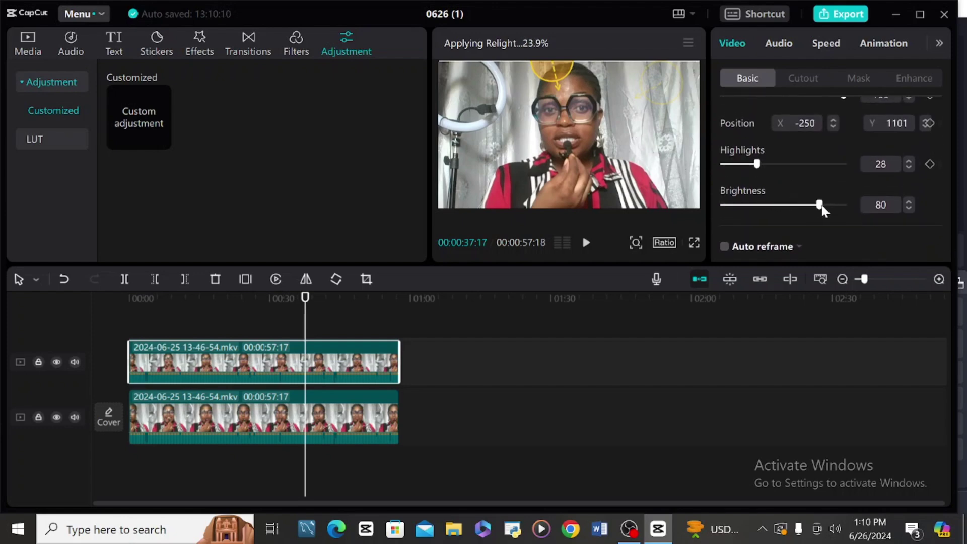
drag(819, 205, 860, 216)
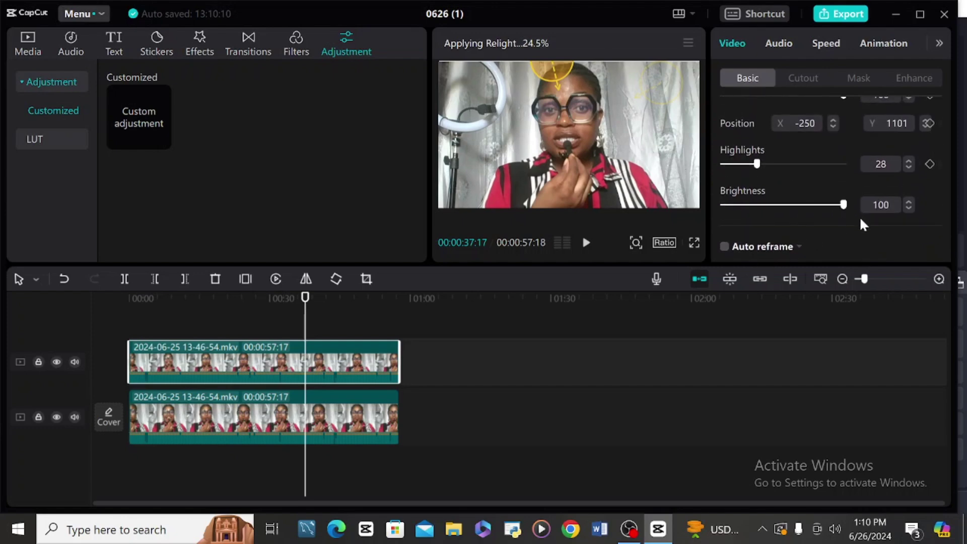
Step: Select the clip on the lower track and look through its basic and enhancement settings
click(281, 408)
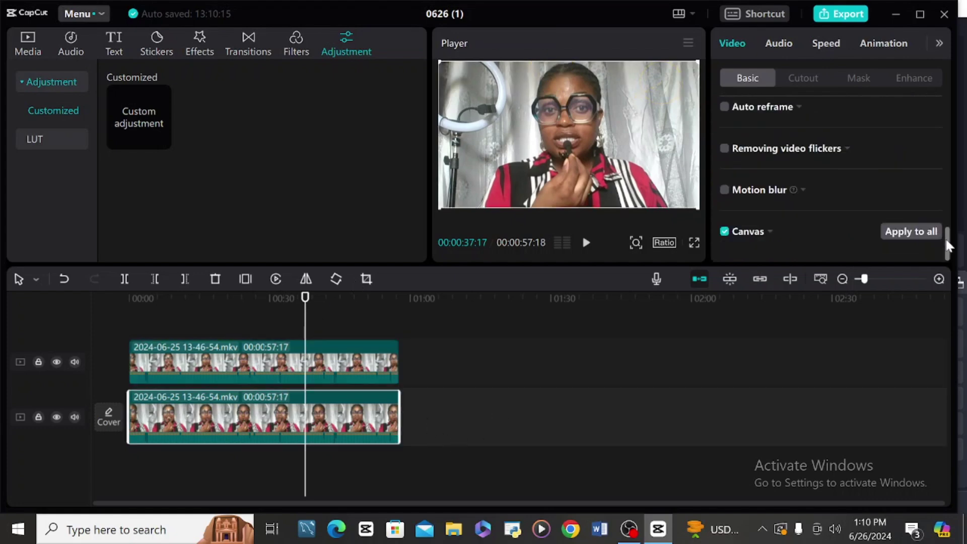
drag(947, 245, 935, 78)
click(929, 76)
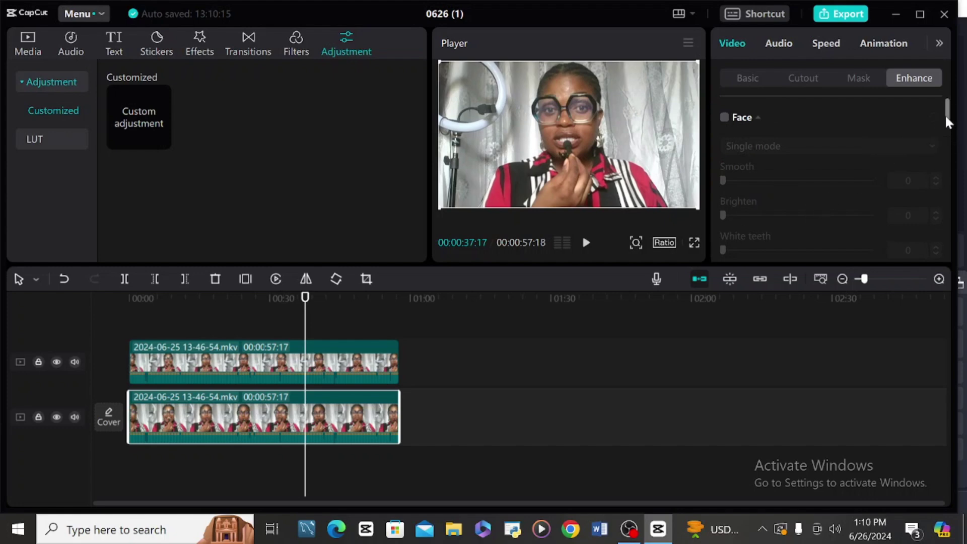
click(743, 77)
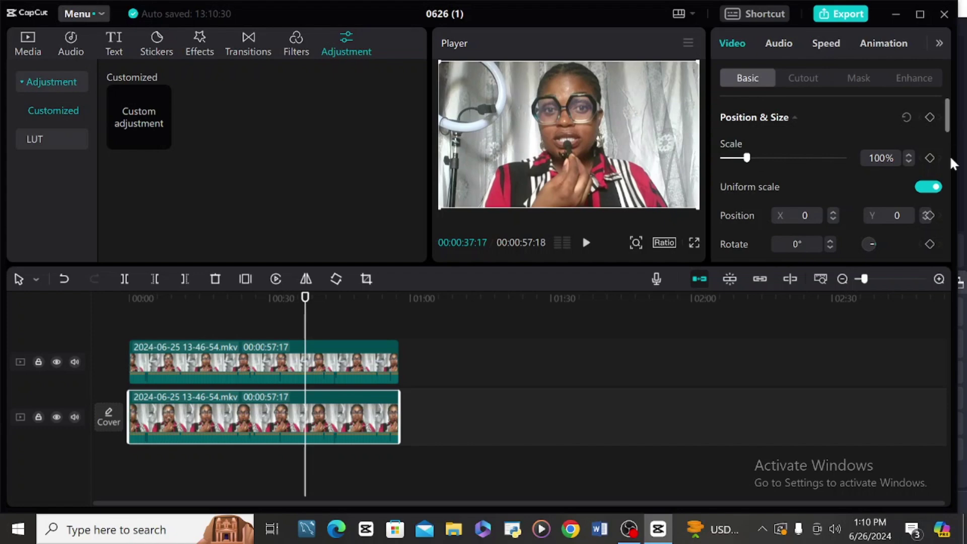
Step: Turn on Relight for the lower-track clip and apply the red-and-teal backlight preset from the Ambient presets
drag(945, 116, 939, 199)
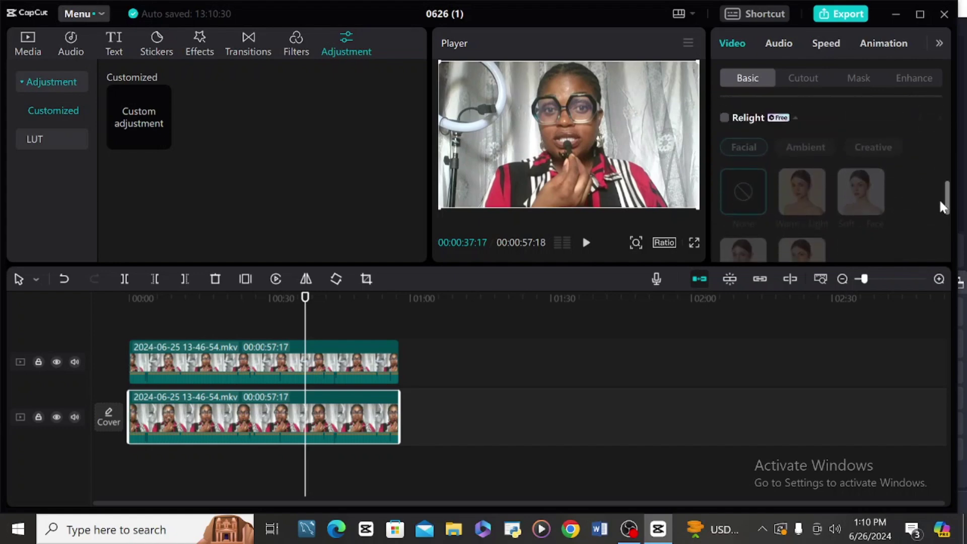
click(725, 119)
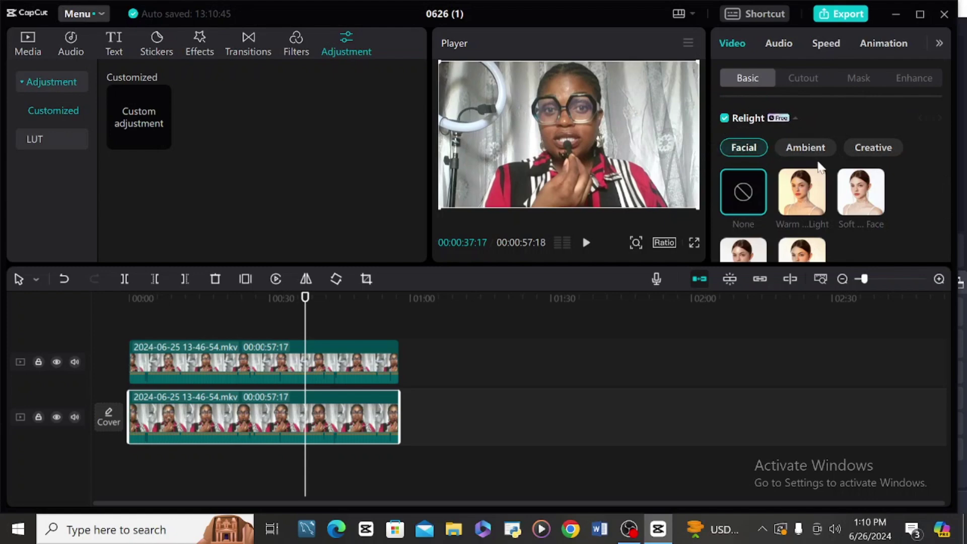
click(806, 147)
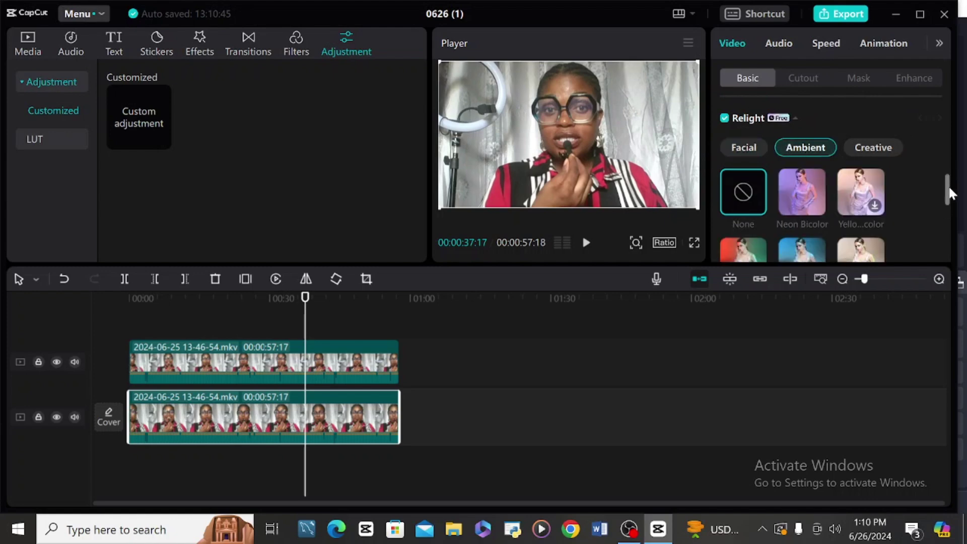
drag(950, 190, 950, 193)
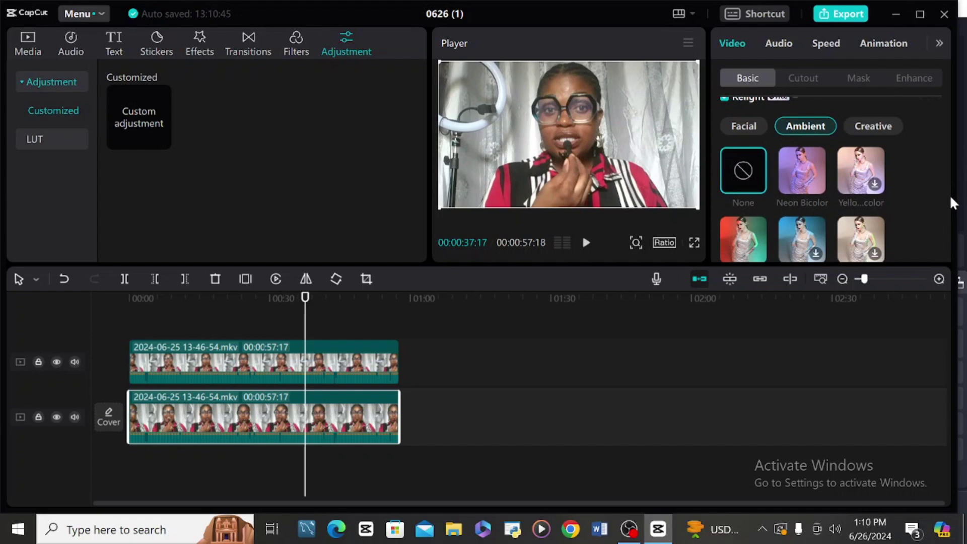
scroll(950, 194, down, 2)
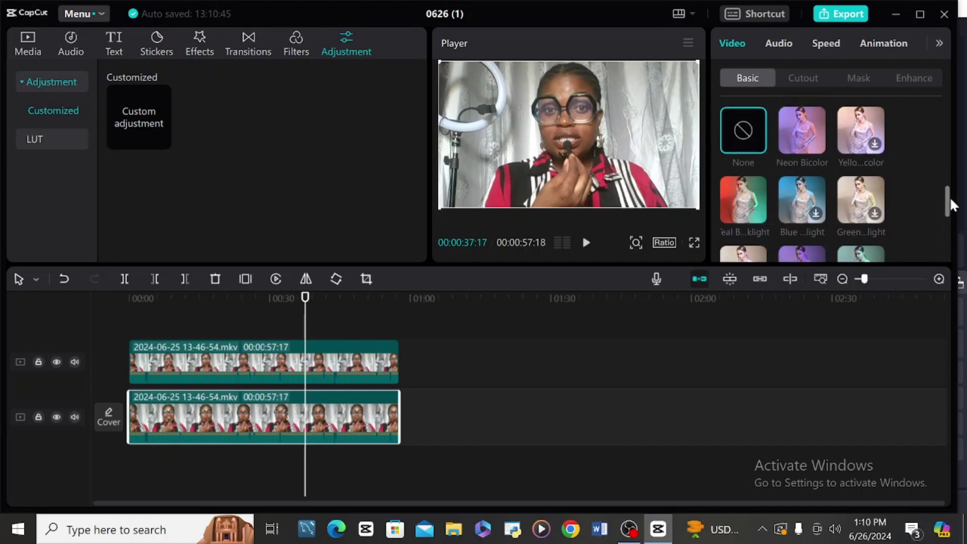
click(747, 199)
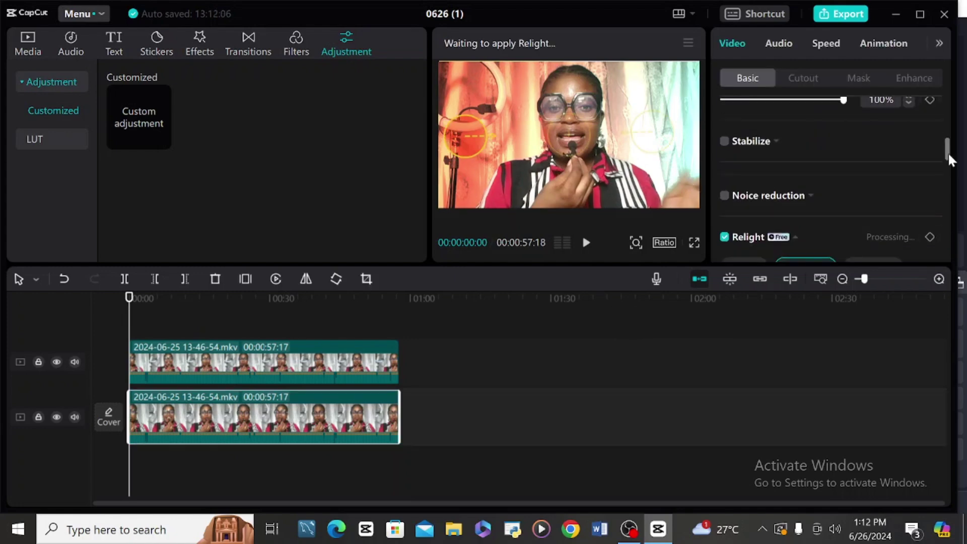
Step: Try the mysterious purple and blue light Ambient presets, and return to the red-and-teal backlight preset
scroll(948, 154, down, 2)
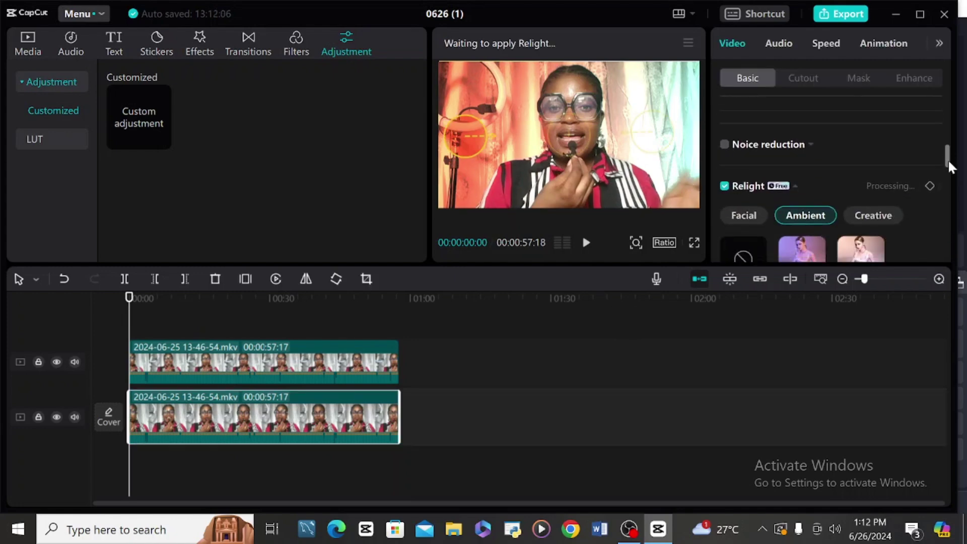
scroll(949, 159, up, 3)
drag(948, 158, 951, 186)
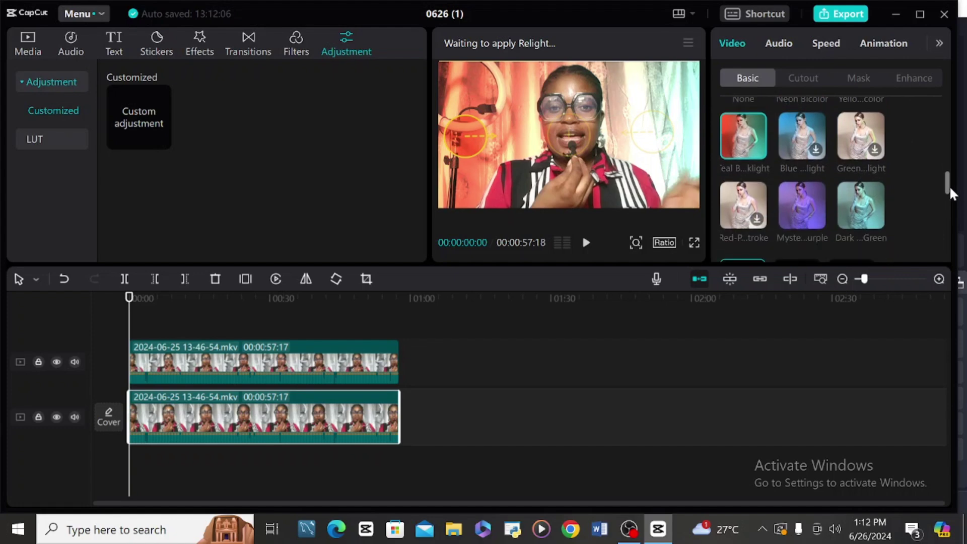
click(813, 198)
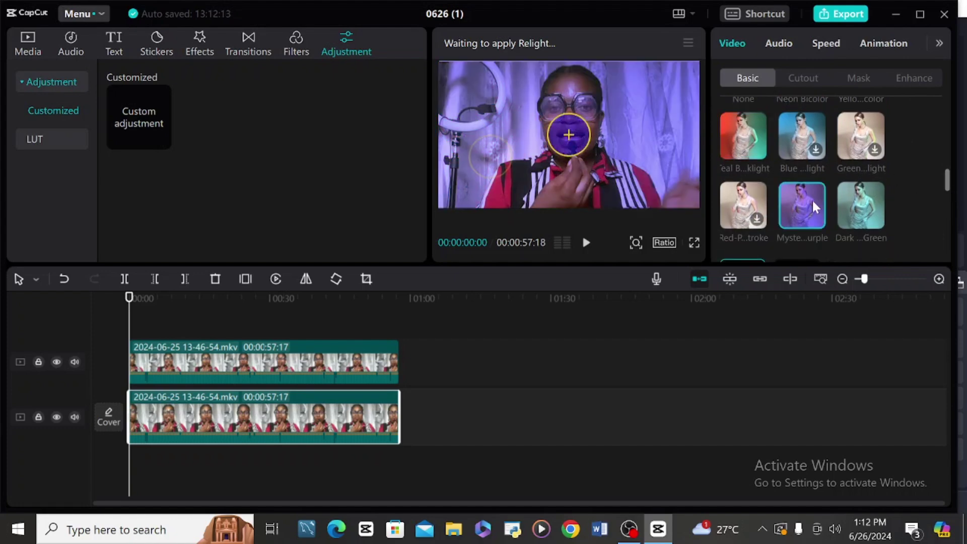
click(791, 137)
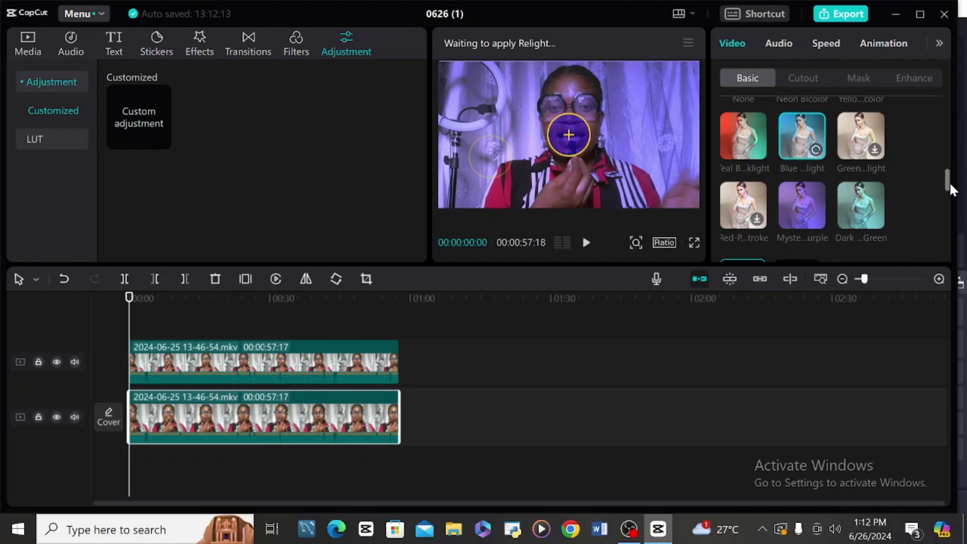
drag(950, 181, 944, 174)
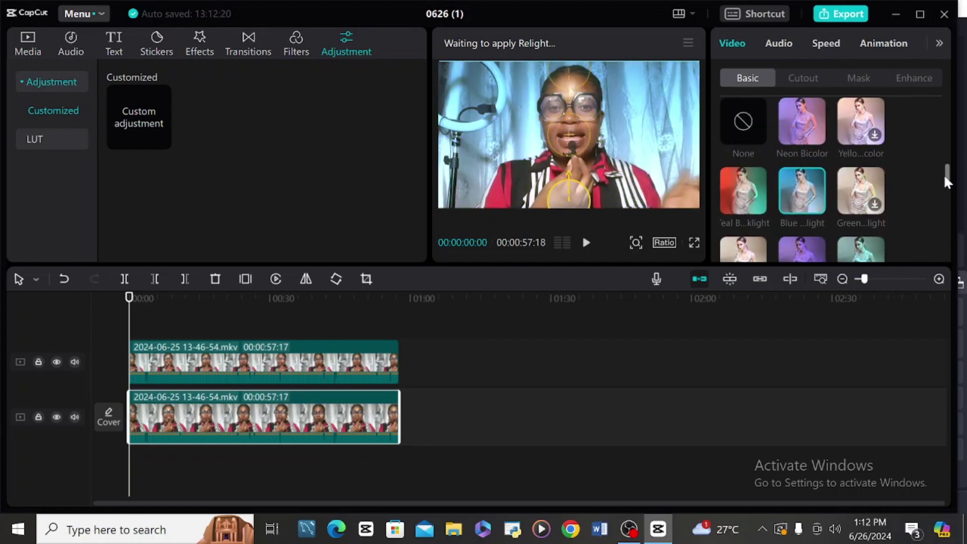
click(728, 196)
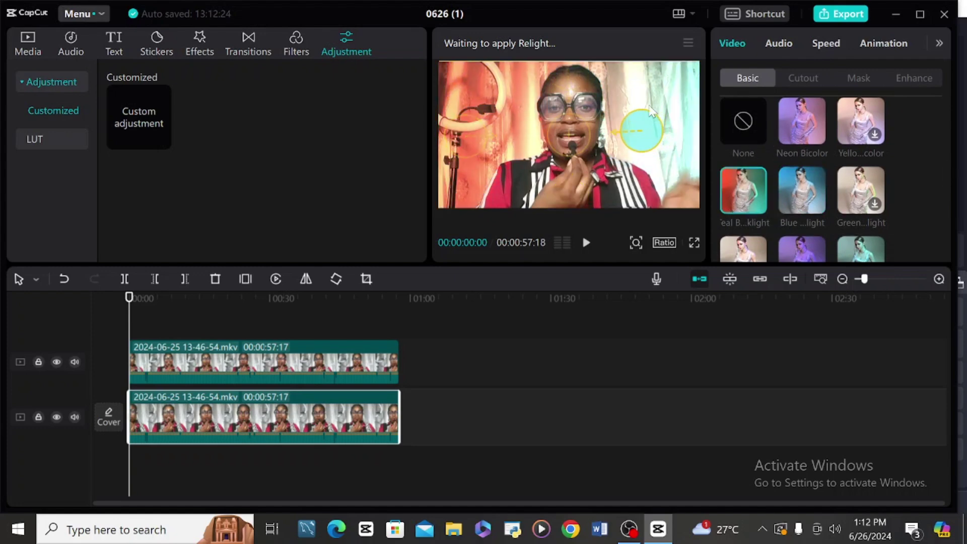
Step: Move the teal light close beside the subject's face and the red light to the upper-left corner of the frame
drag(665, 132, 642, 141)
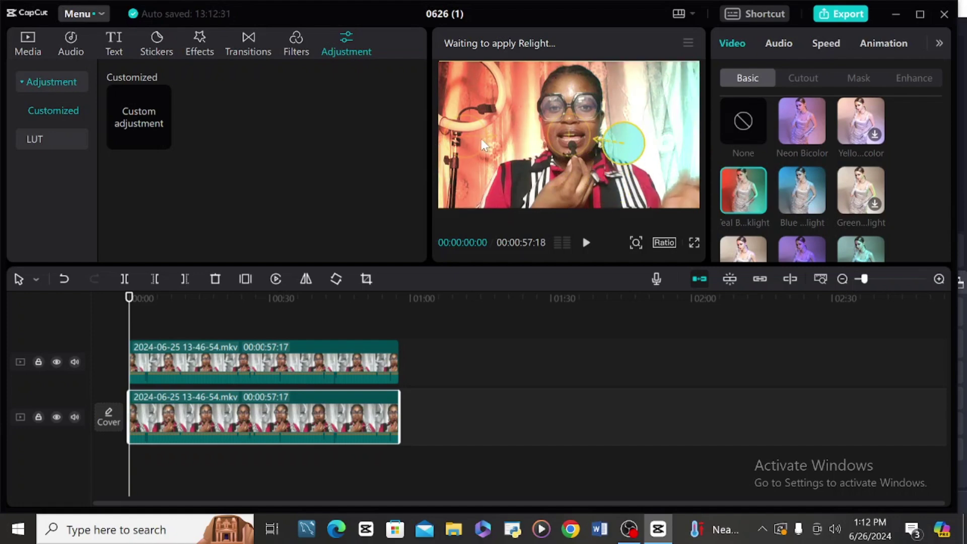
mouse_move(481, 138)
mouse_down()
mouse_move(486, 81)
mouse_move(459, 102)
mouse_move(434, 89)
mouse_move(473, 92)
mouse_move(608, 183)
mouse_move(458, 9)
mouse_move(458, 74)
mouse_move(476, 55)
mouse_move(484, 63)
mouse_up()
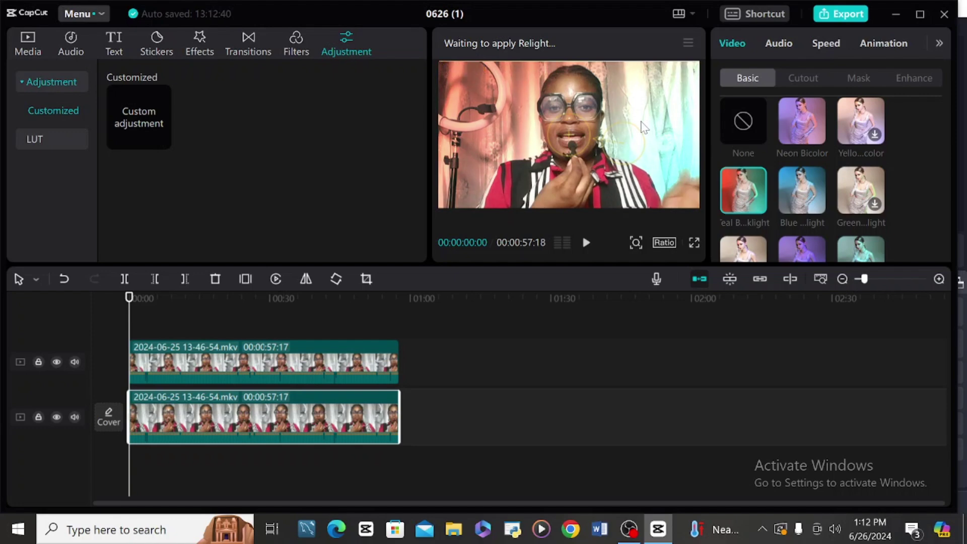
scroll(751, 227, down, 5)
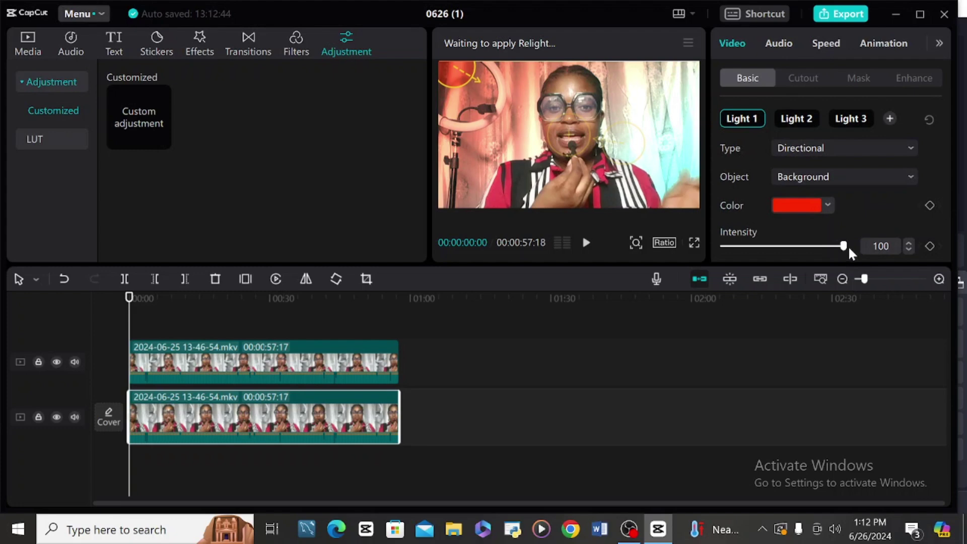
mouse_move(846, 247)
mouse_down()
mouse_move(770, 268)
mouse_move(726, 263)
mouse_move(770, 271)
mouse_move(849, 258)
mouse_up()
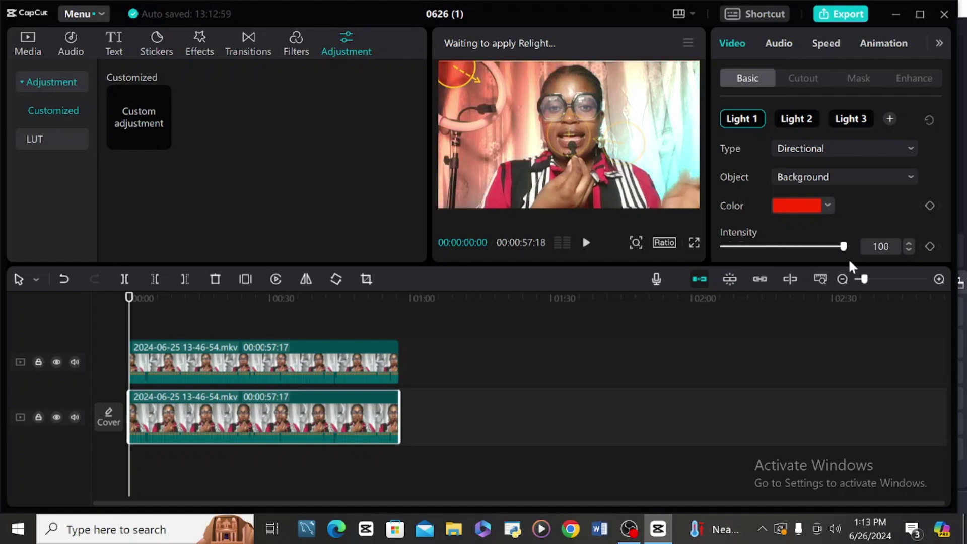
Step: Change Light 1's color to a dark purple and shift the light slightly further into the frame's upper-left corner
click(827, 207)
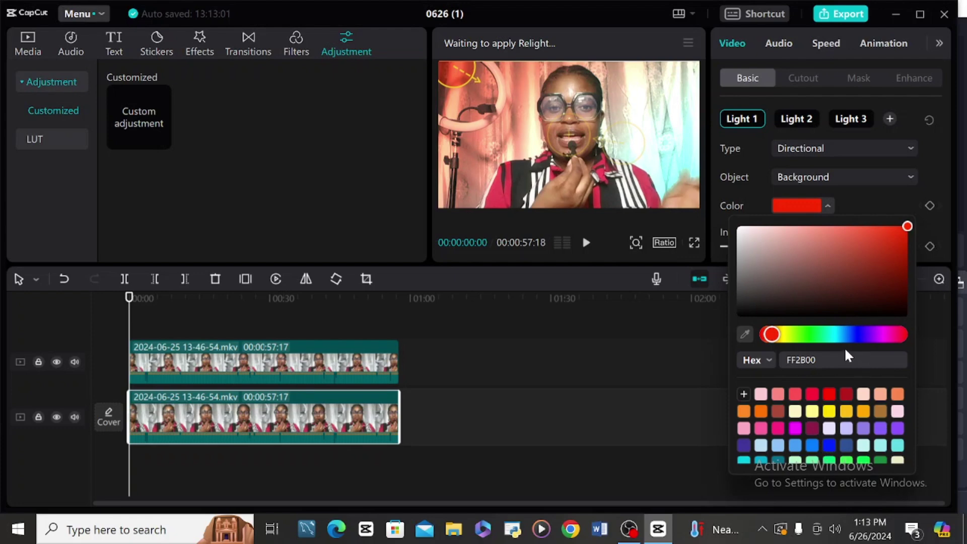
click(875, 335)
drag(909, 223, 905, 282)
click(464, 71)
drag(464, 71, 435, 69)
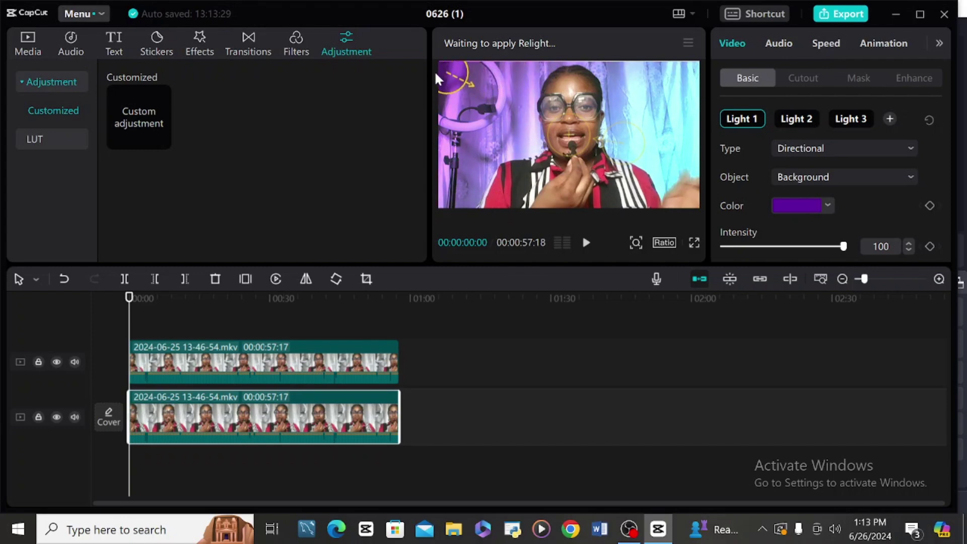
Step: Set Light 2's Type to Directional and move it away from the subject's face, onto the curtain at the frame's right side
scroll(942, 189, up, 2)
click(807, 210)
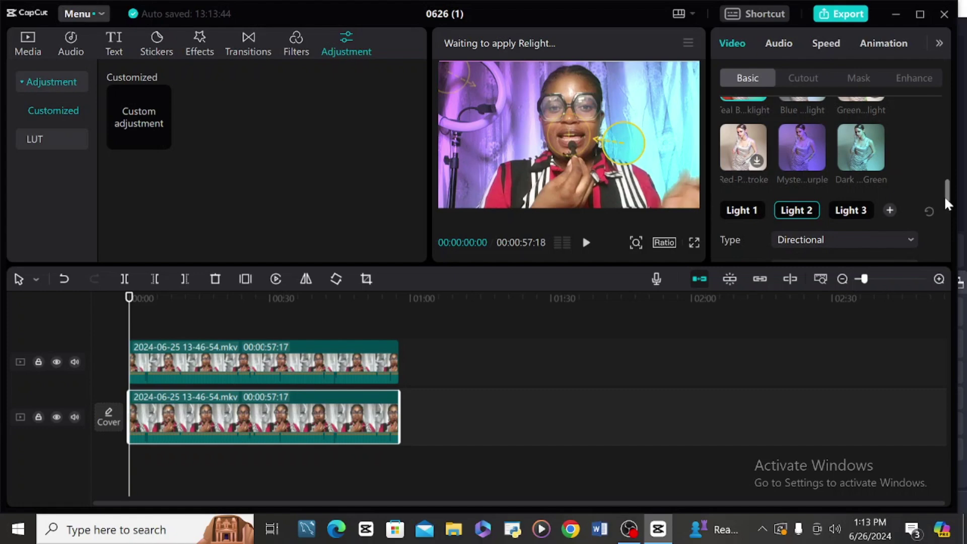
drag(946, 198, 945, 210)
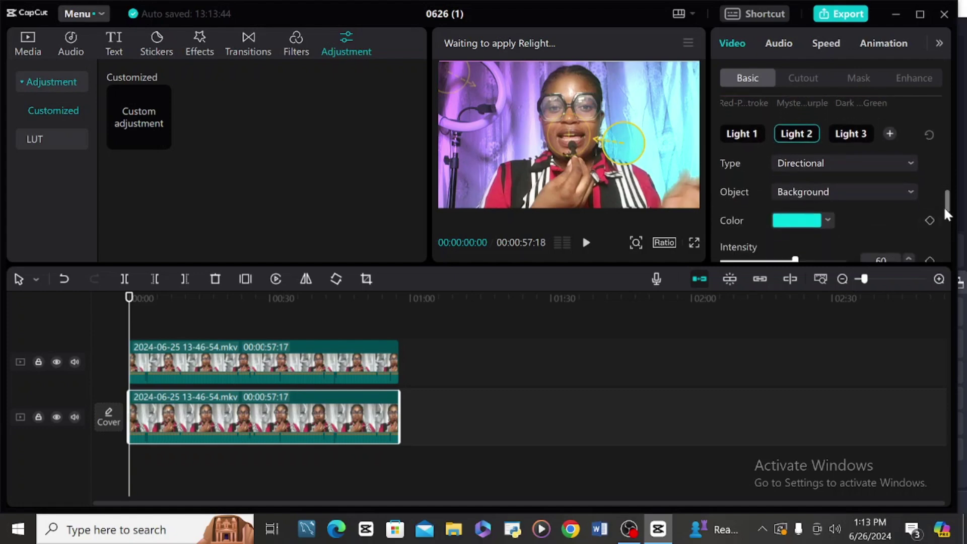
click(809, 162)
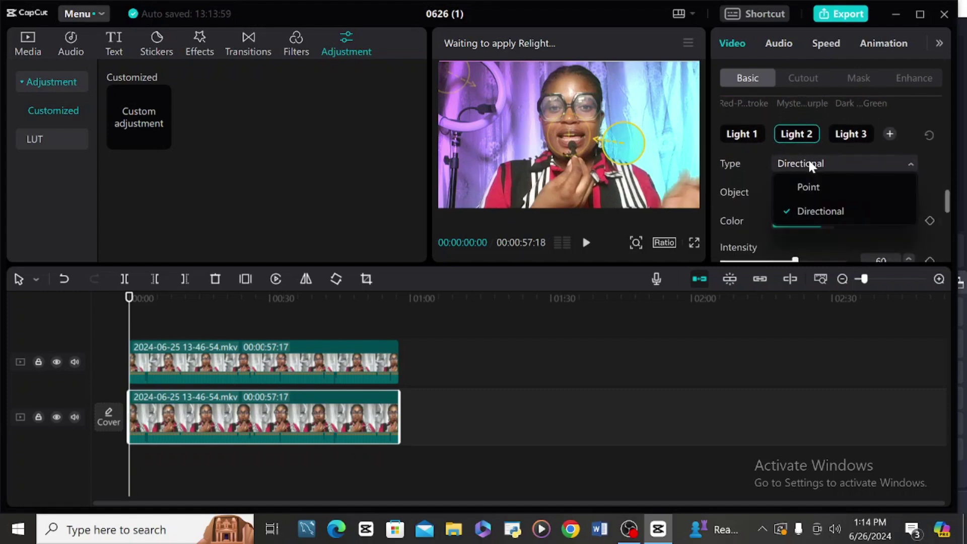
click(821, 211)
drag(626, 136, 664, 119)
Step: Change Light 2's color, trying dark and bright orange shades and settling on a vivid pink swatch
click(828, 220)
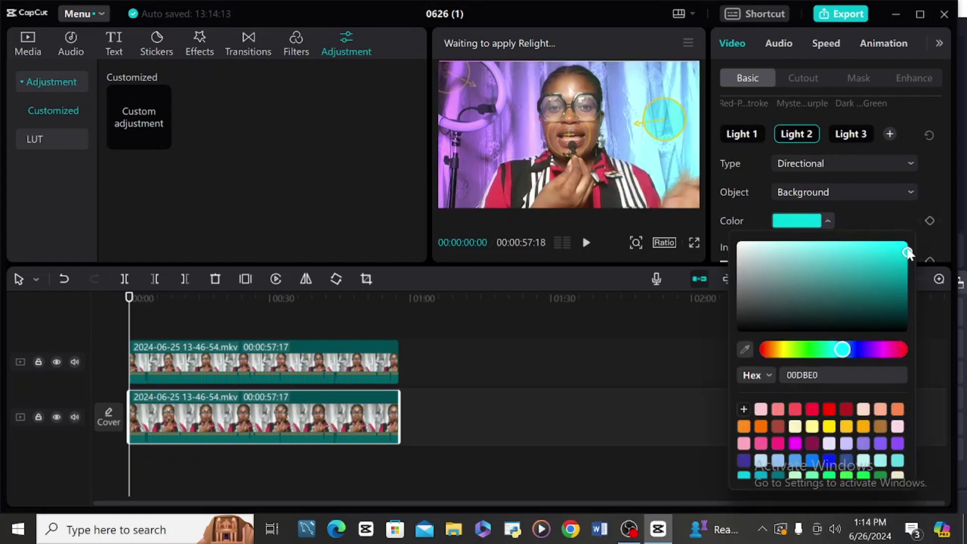
drag(909, 253, 900, 300)
drag(842, 350, 776, 359)
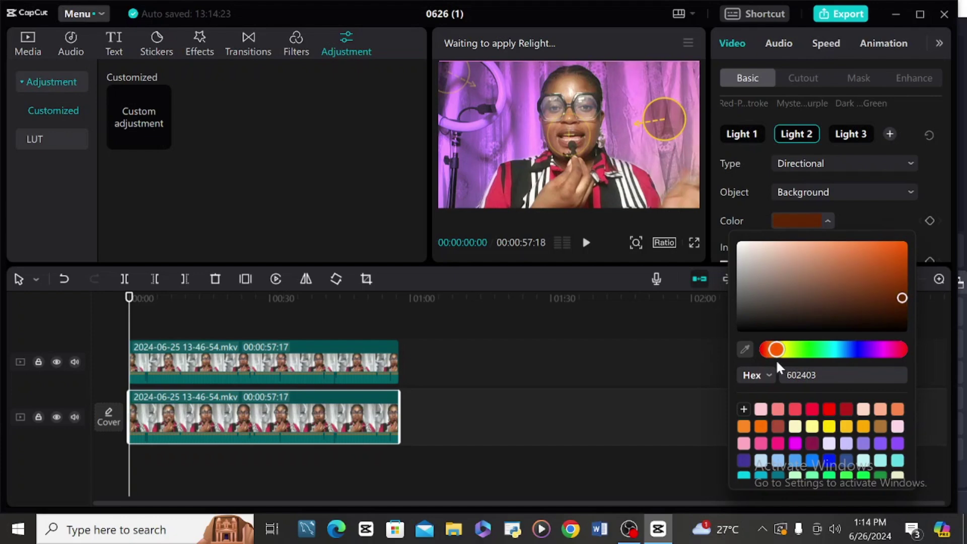
drag(903, 300, 895, 249)
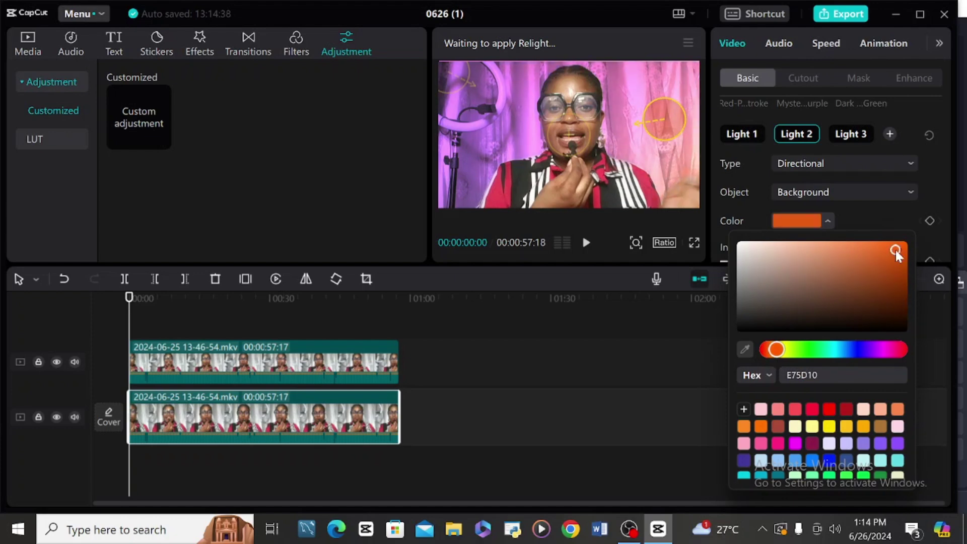
click(809, 441)
Step: Set the pink light's Intensity to 100 and Radius to 27, and move it to about X 1646, Y 792
scroll(763, 377, down, 3)
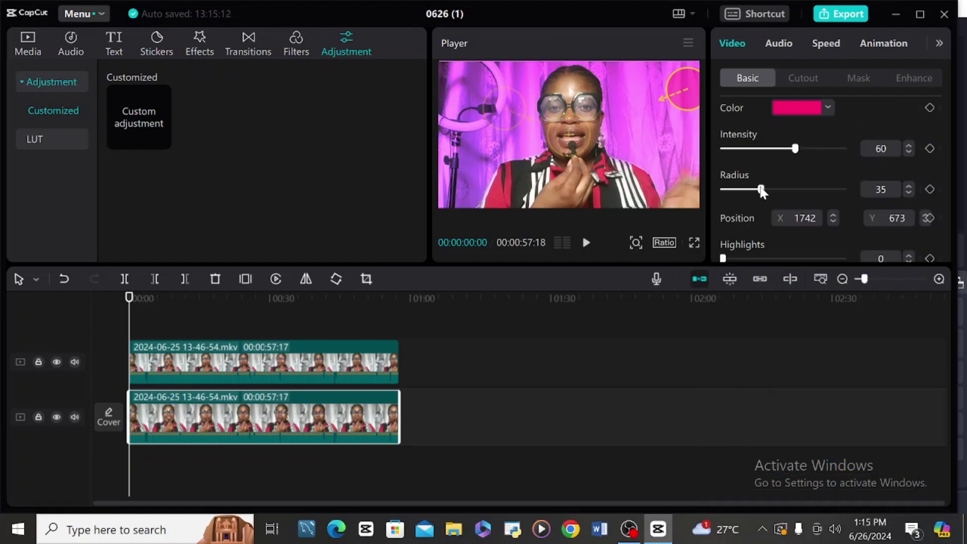
drag(760, 189, 748, 210)
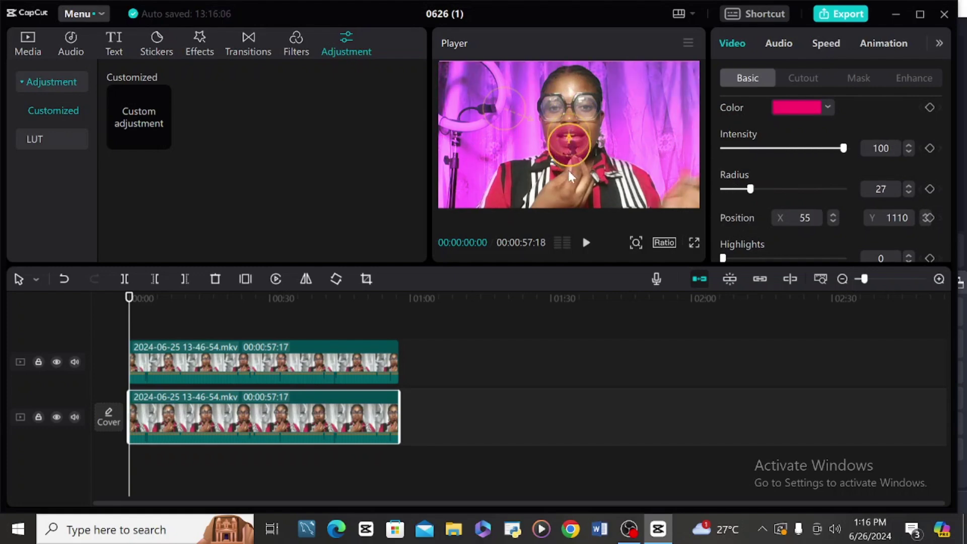
drag(569, 171, 723, 56)
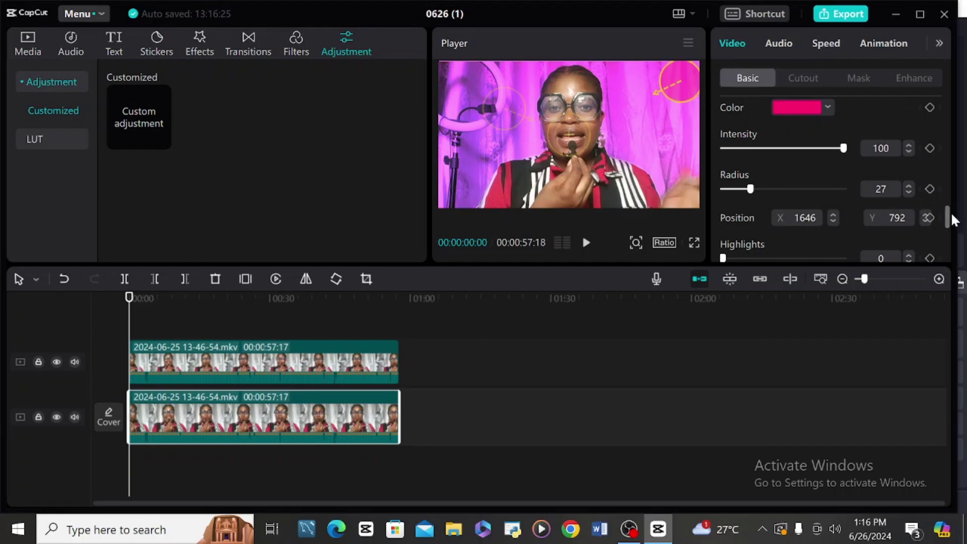
Step: Darken the relit background by raising Highlights, lowering Brightness and reducing the purple light's Intensity
scroll(951, 222, down, 1)
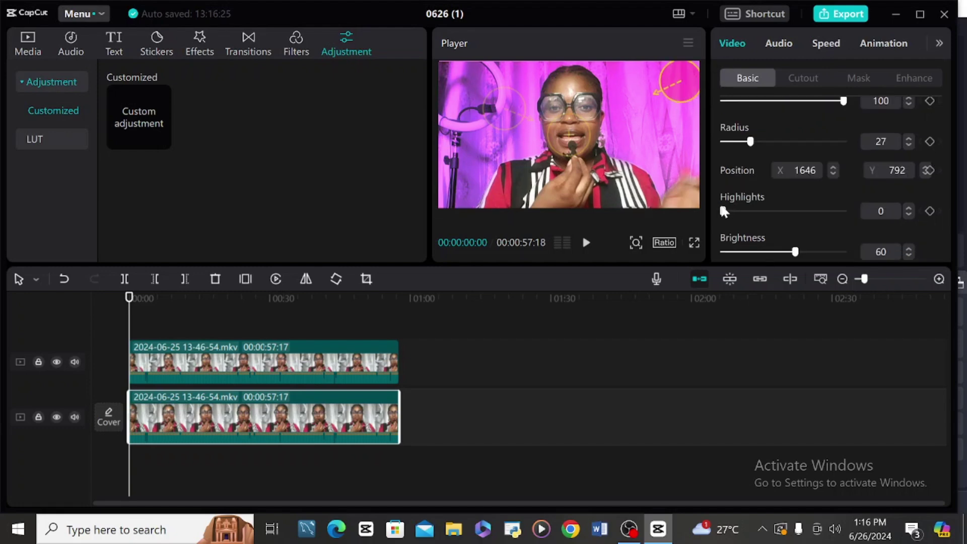
drag(724, 212, 748, 212)
drag(796, 254, 691, 250)
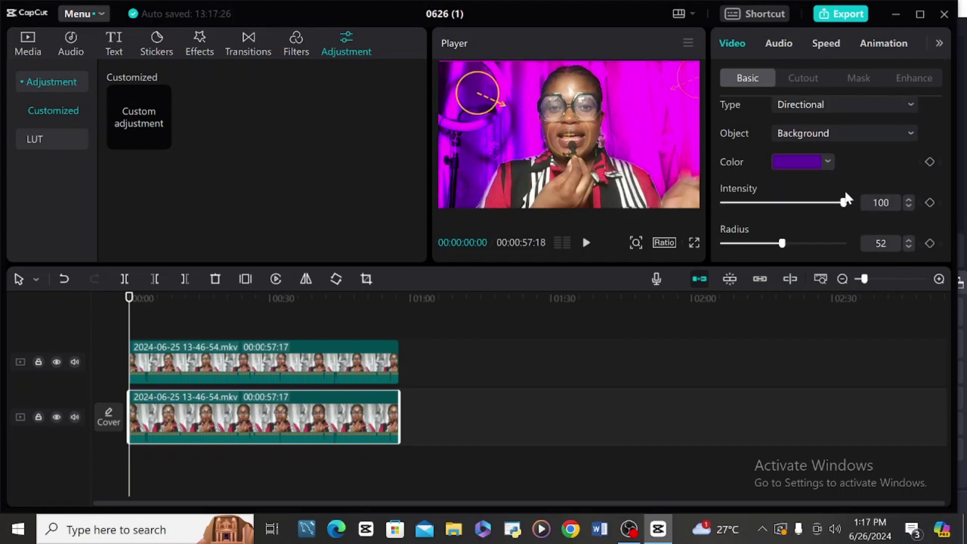
drag(846, 204, 794, 219)
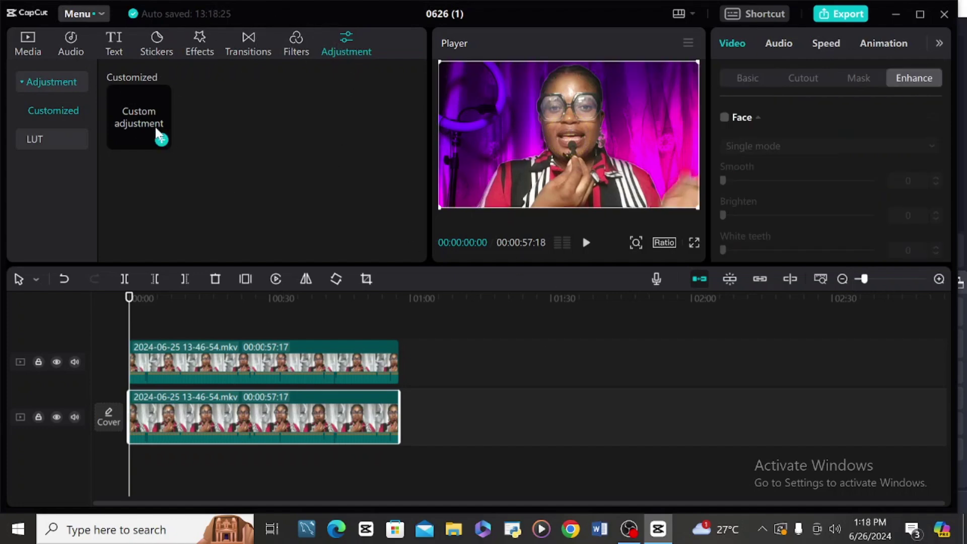
Step: Add a custom adjustment spanning both clips and shape its Brightness (Luma) curve with two points, slightly lowering the highlights and lifting the shadows
drag(146, 114, 396, 367)
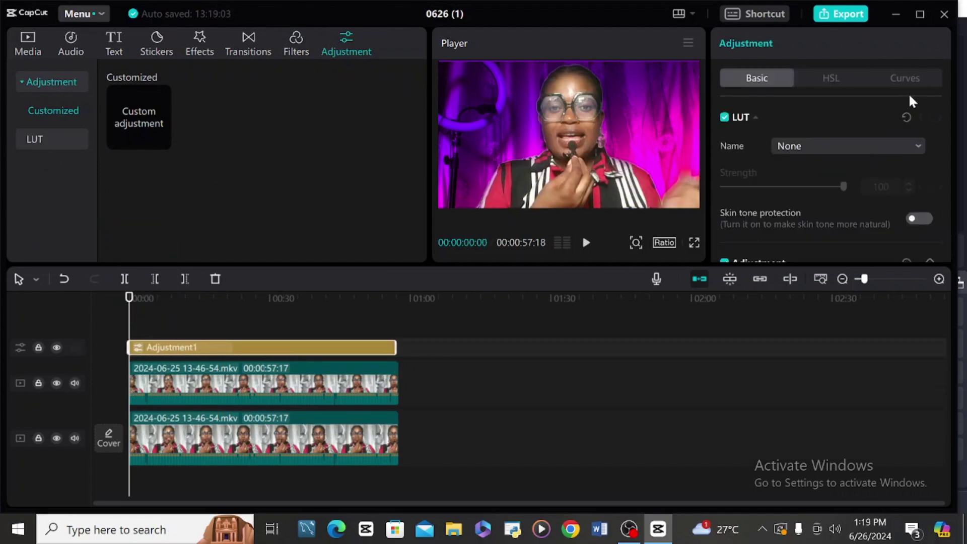
click(906, 76)
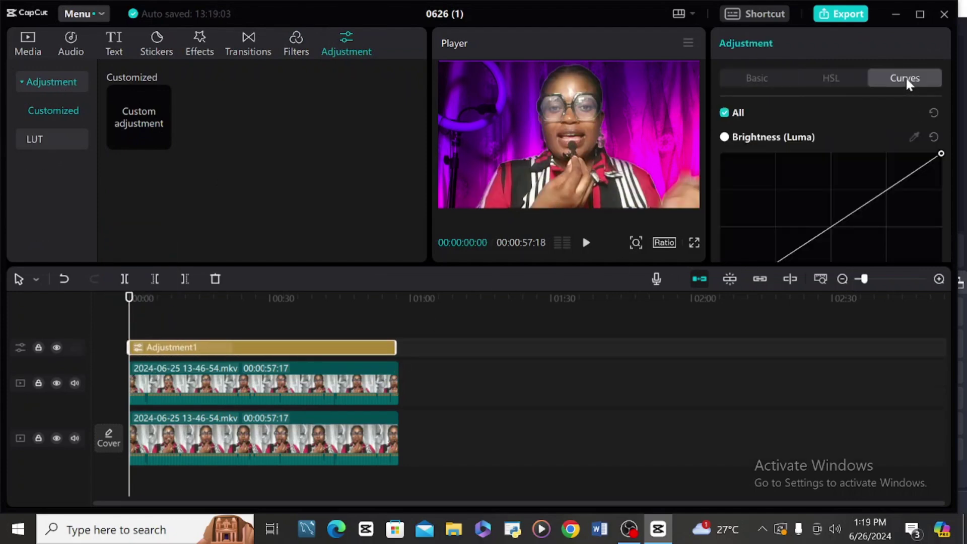
click(887, 192)
drag(888, 192, 890, 194)
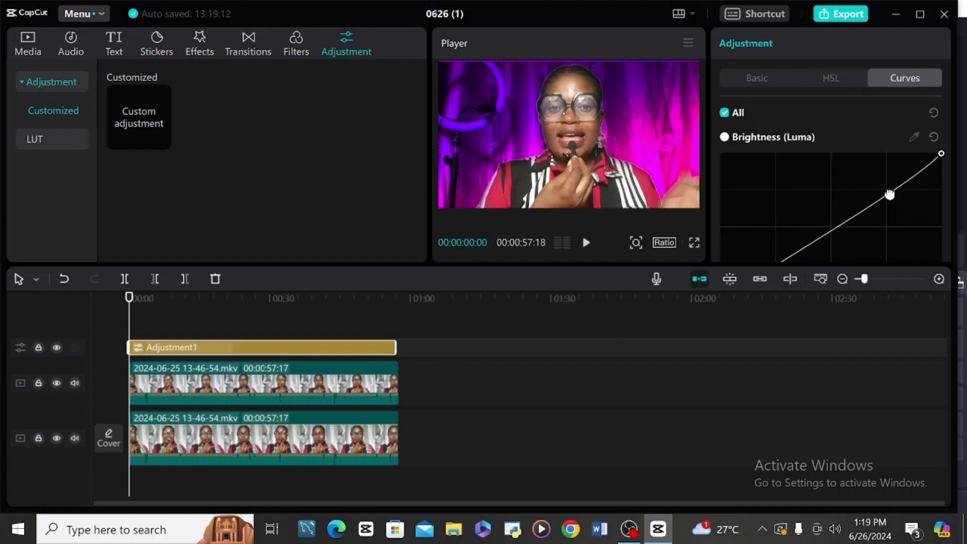
drag(948, 113, 947, 129)
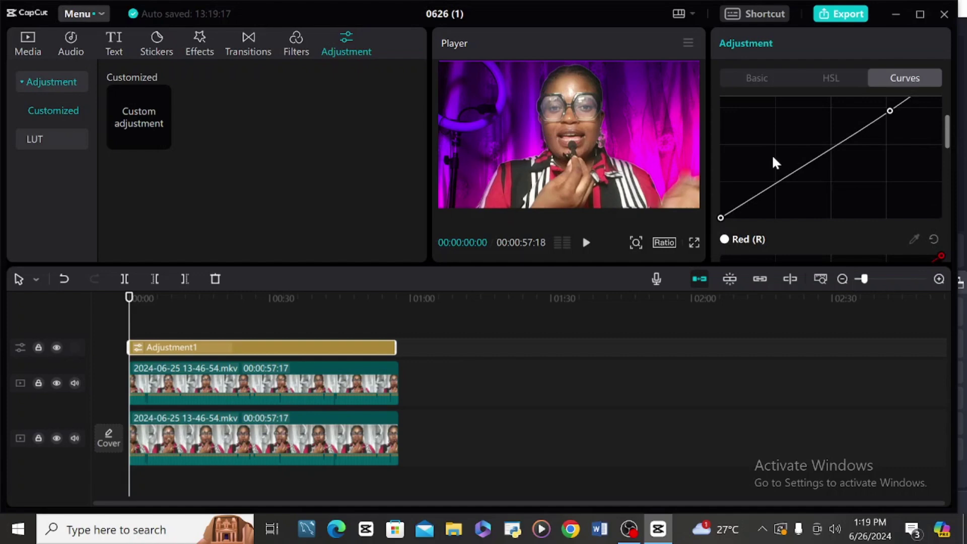
drag(775, 186, 770, 182)
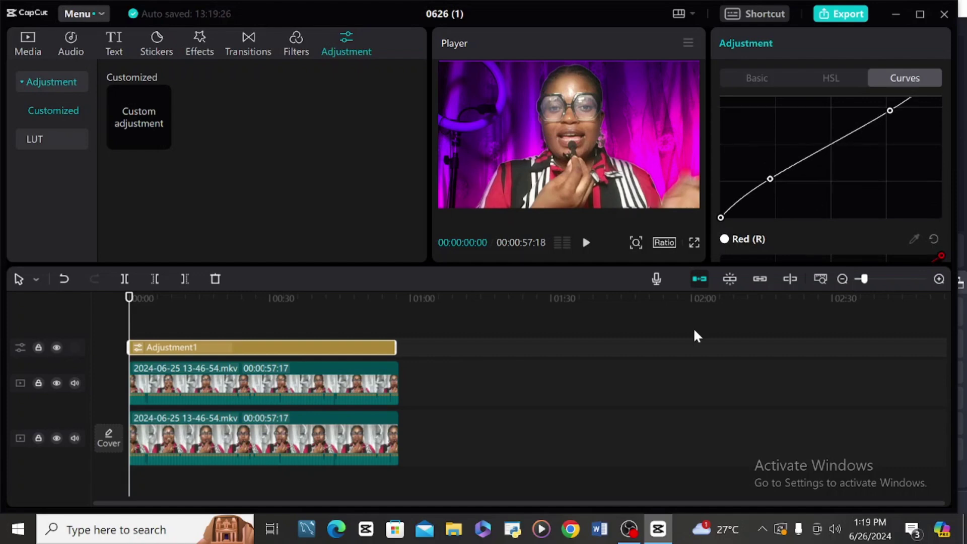
Step: Adjust the adjustment layer's red HSL range to Hue 3, Saturation 40 and Brightness -2
click(836, 78)
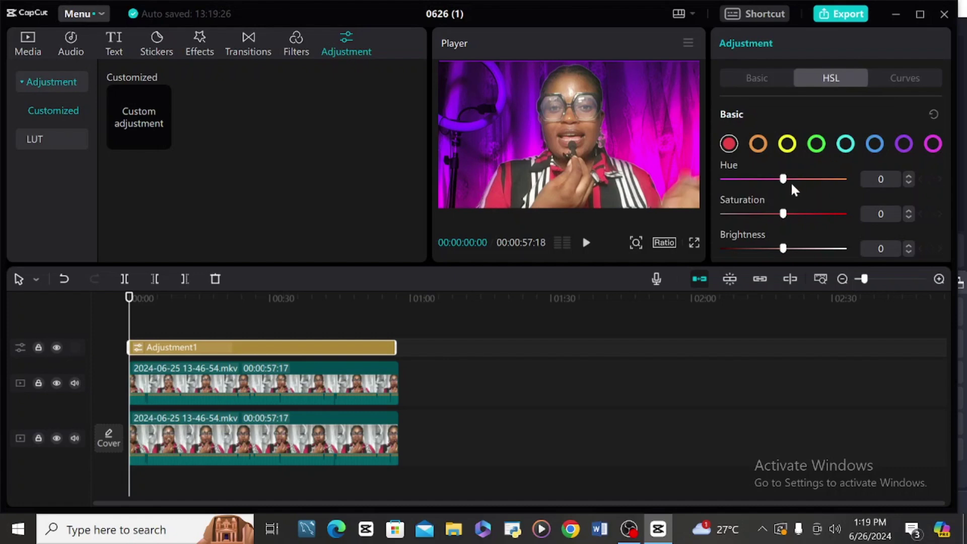
click(910, 176)
click(910, 175)
click(910, 176)
click(910, 175)
click(910, 176)
click(909, 183)
drag(785, 220, 782, 249)
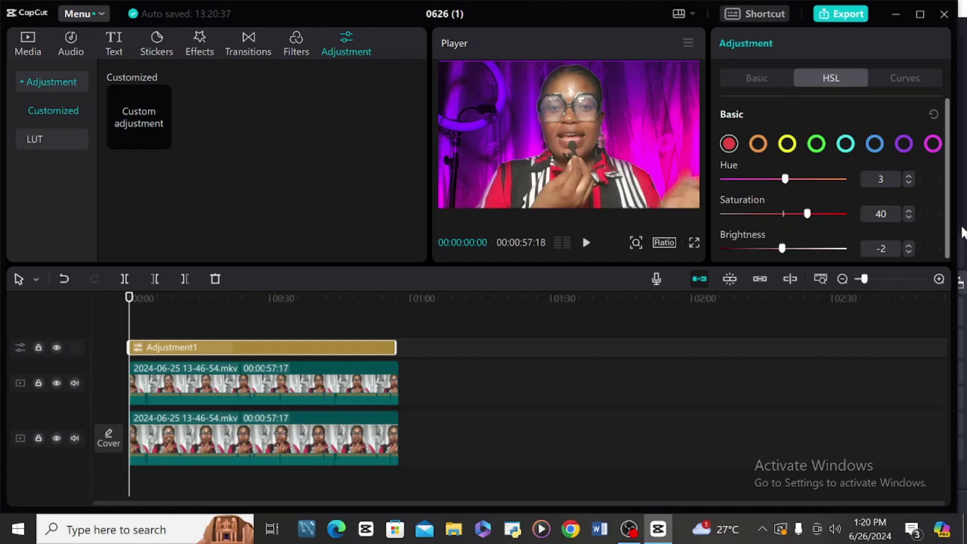
Step: Nudge the adjustment layer's basic color Temp and Hue slightly above neutral
click(752, 76)
scroll(776, 193, down, 5)
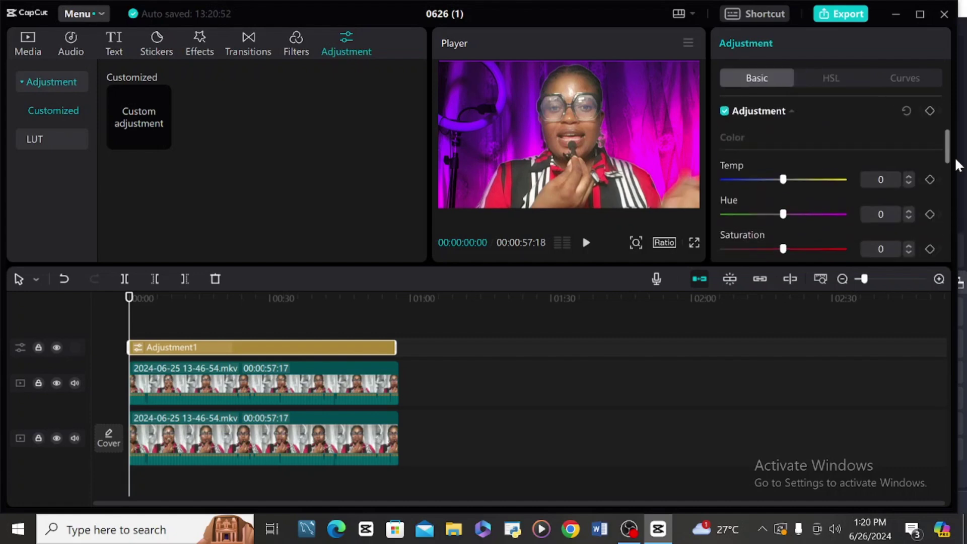
drag(776, 143, 794, 166)
click(788, 177)
mouse_move(784, 214)
mouse_down()
mouse_move(796, 216)
mouse_move(788, 214)
mouse_up()
scroll(933, 213, down, 3)
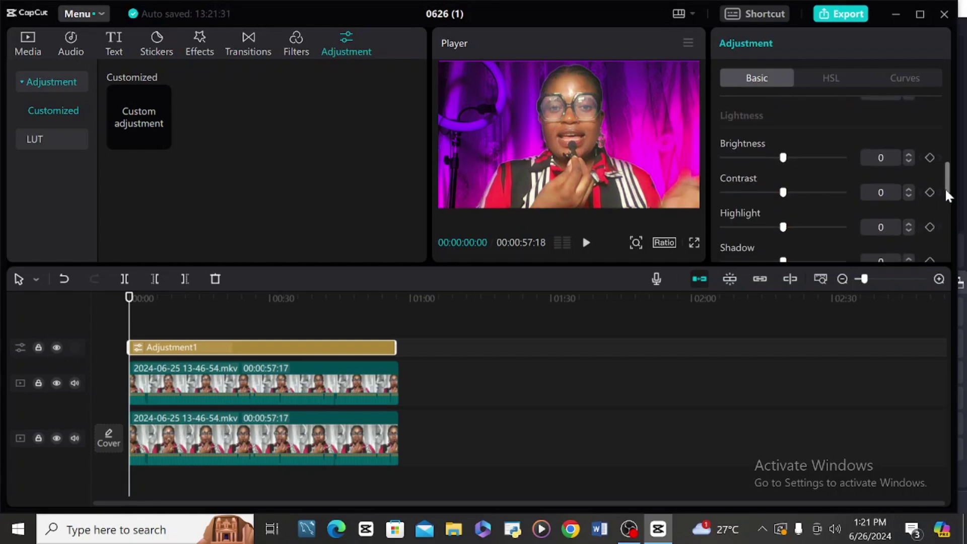
Step: Set the adjustment layer's Brightness to 11 and Contrast to 33, and nudge its Highlight slightly
drag(779, 159, 796, 158)
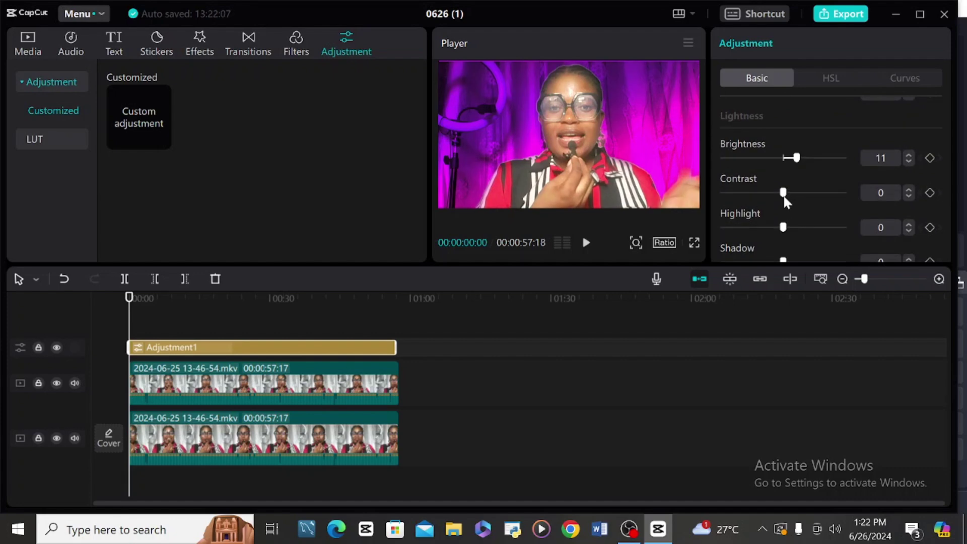
drag(784, 194, 825, 195)
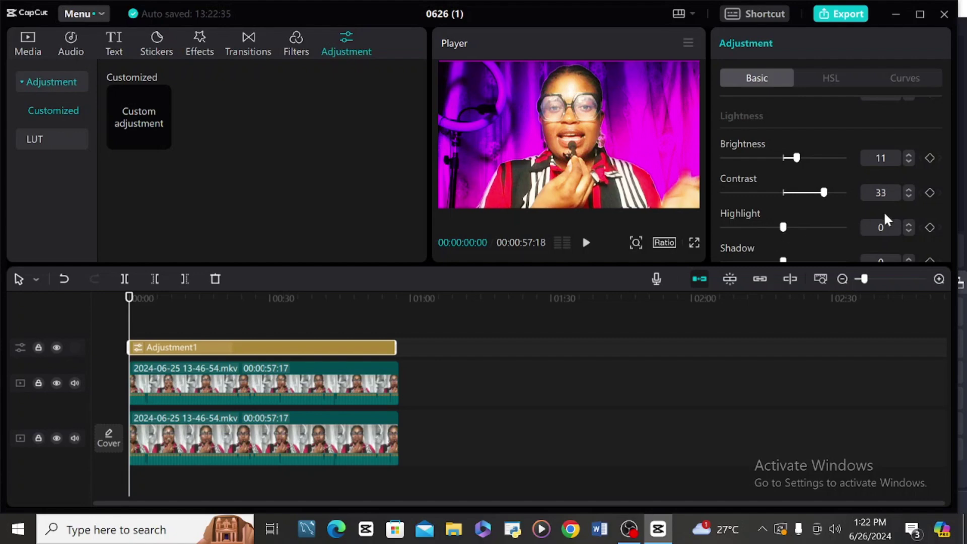
mouse_move(785, 228)
mouse_down()
mouse_move(861, 237)
mouse_move(786, 222)
mouse_up()
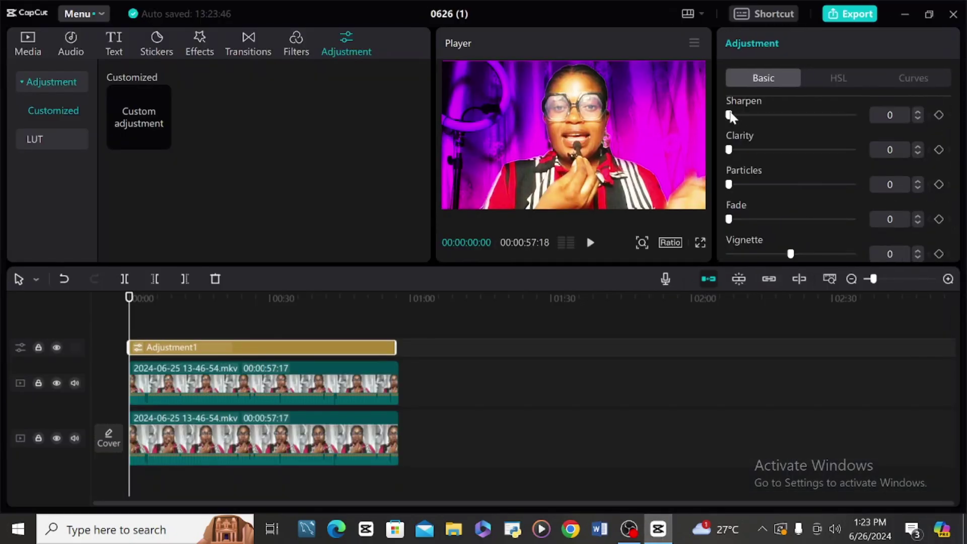
Step: Set the adjustment layer's Sharpen to 5, Clarity to 9 and Vignette to 10, and add a Vignette keyframe at the start
mouse_move(731, 115)
mouse_down()
mouse_move(791, 116)
mouse_move(736, 114)
mouse_up()
click(918, 111)
mouse_move(730, 150)
mouse_down()
mouse_move(831, 150)
mouse_move(734, 150)
mouse_up()
click(919, 250)
click(919, 250)
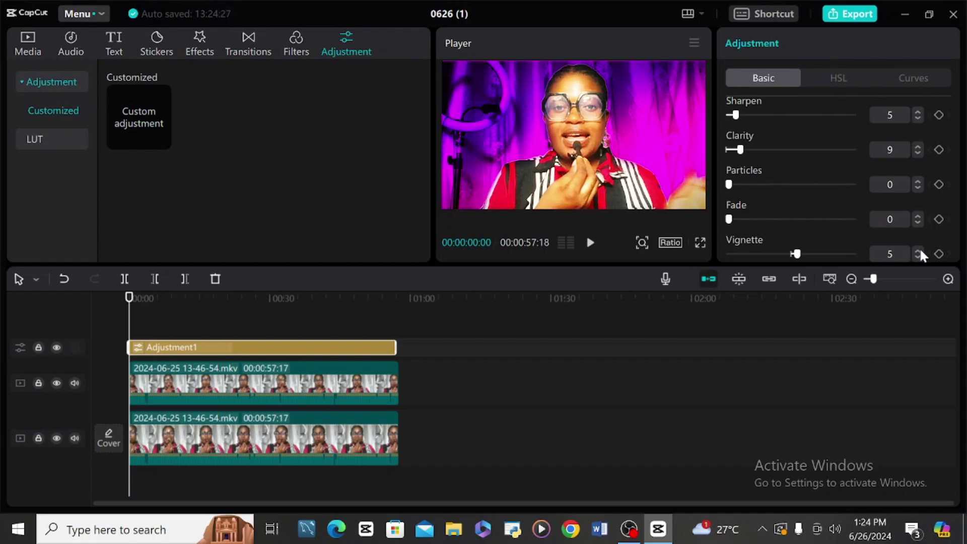
click(918, 251)
click(940, 254)
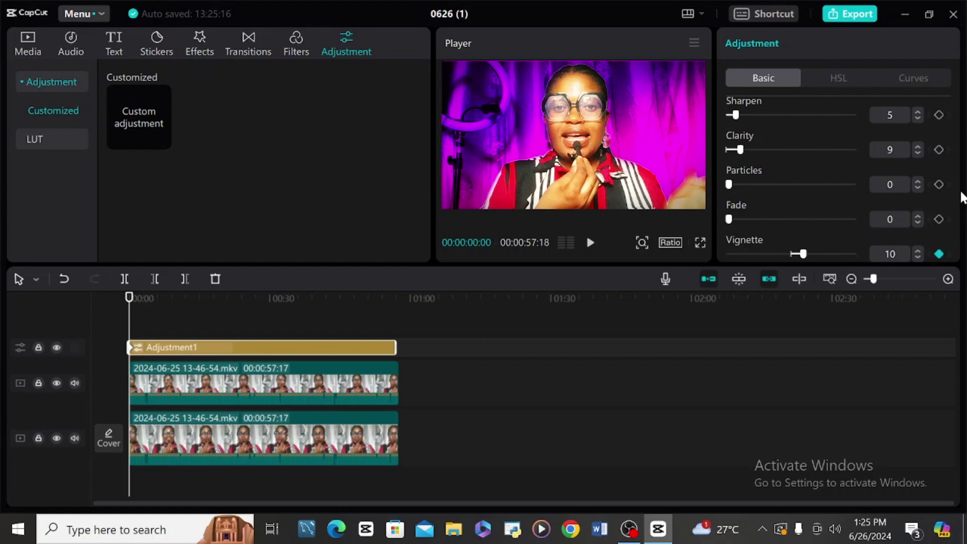